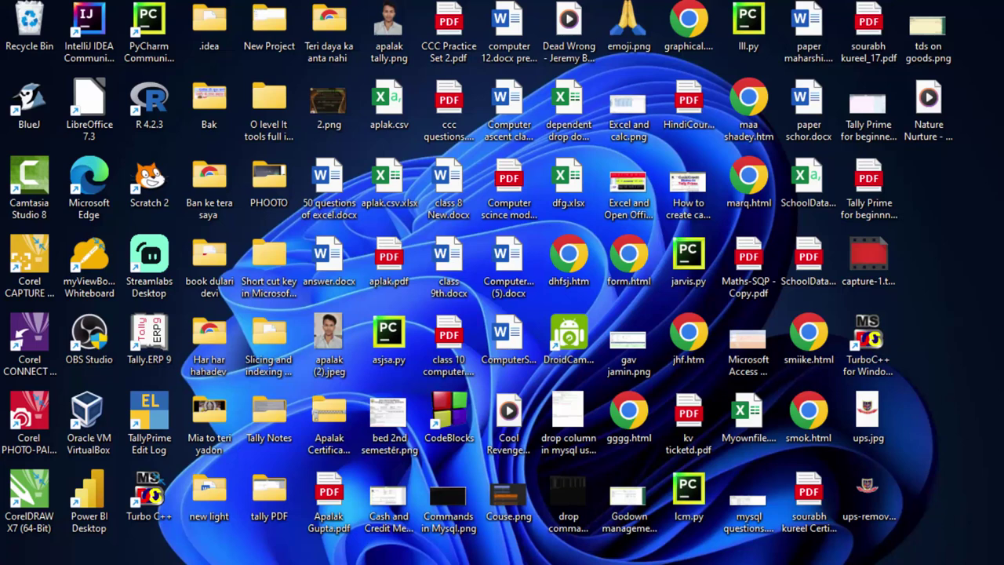
Refresh the Windows desktop from its right-click menu.
{"action": "right_click", "coordinate": [978, 299]}
{"action": "left_click", "coordinate": [956, 283]}
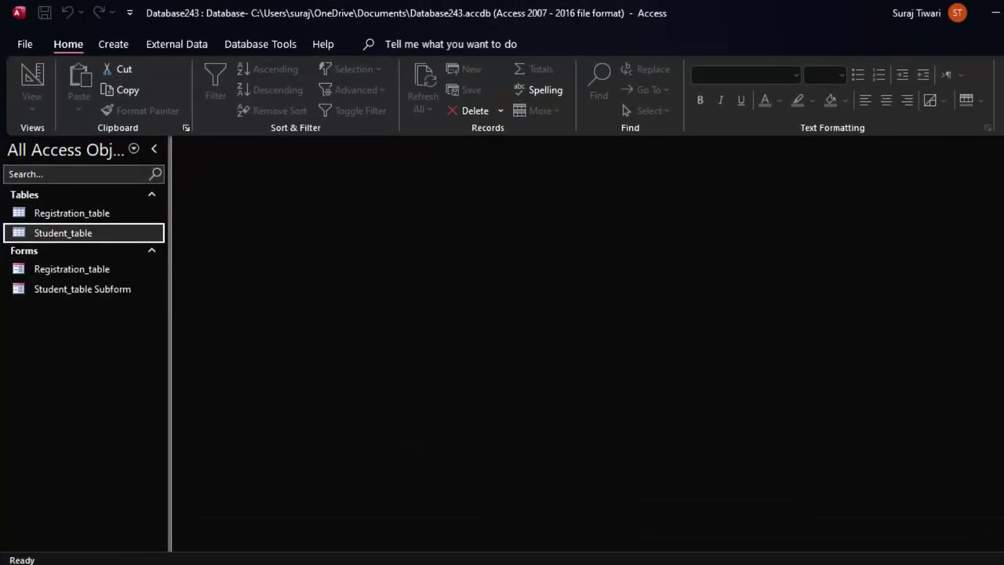
Review Student_table's roll numbers 1–6 and Registration_table's R001–R007 records, ending on Registration_table.
{"action": "left_click", "coordinate": [86, 216]}
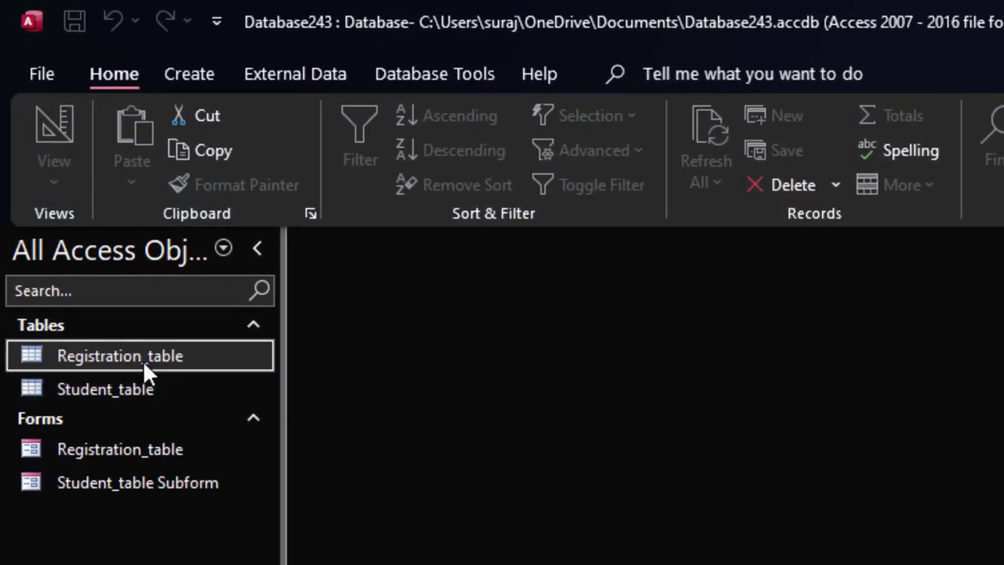
{"action": "double_click", "coordinate": [143, 360]}
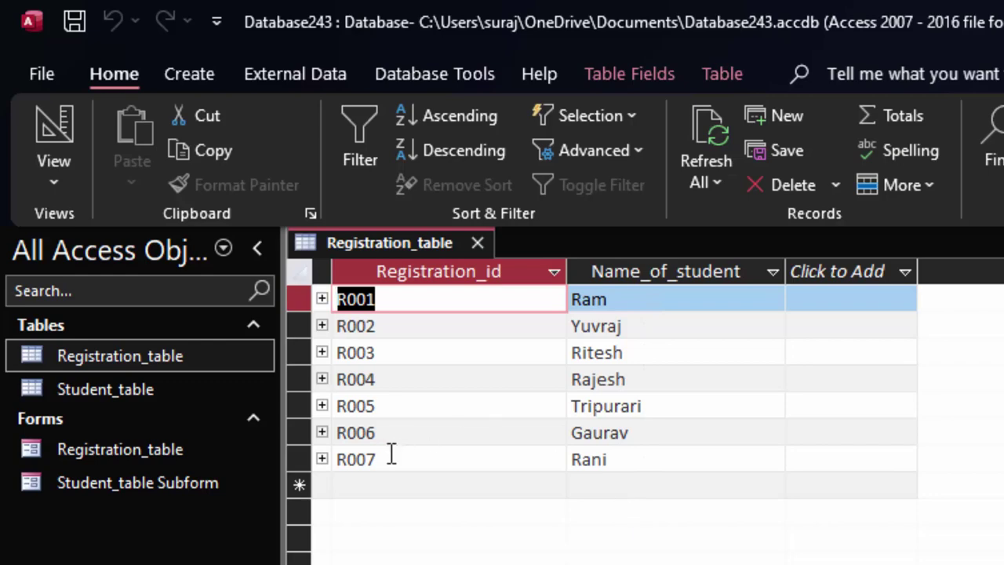
{"action": "double_click", "coordinate": [132, 395]}
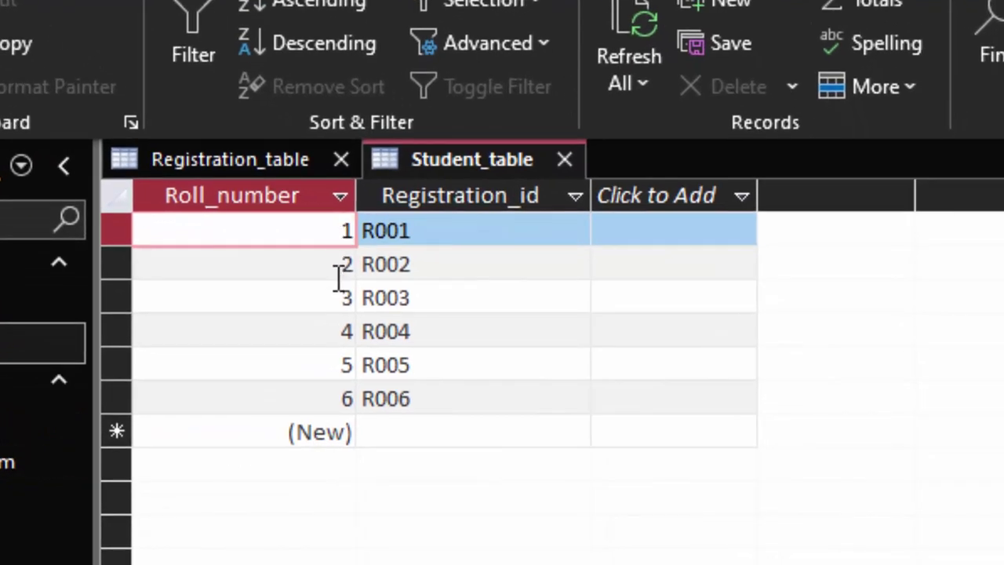
{"action": "key", "text": "F2"}
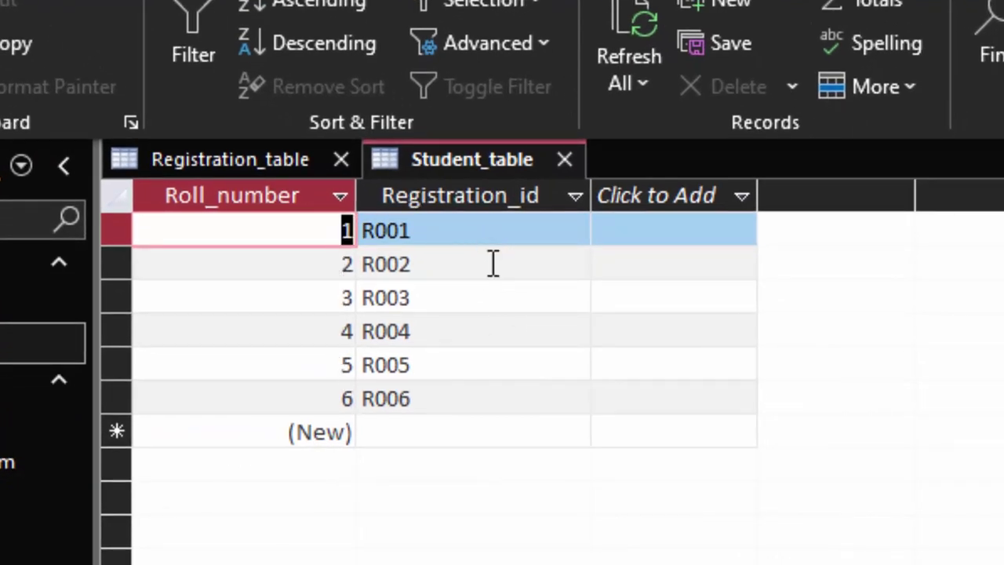
{"action": "double_click", "coordinate": [18, 318]}
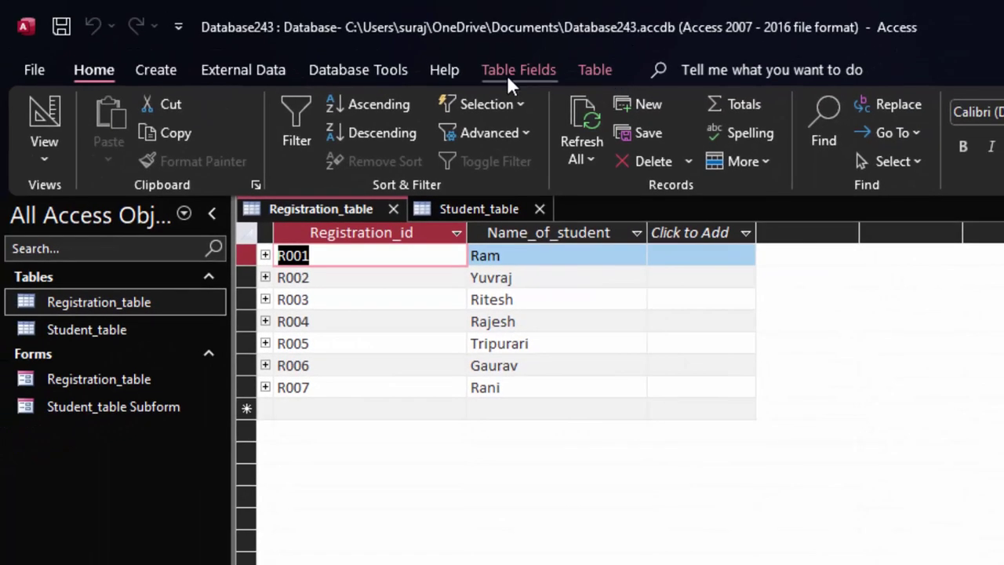
{"action": "left_click", "coordinate": [359, 70]}
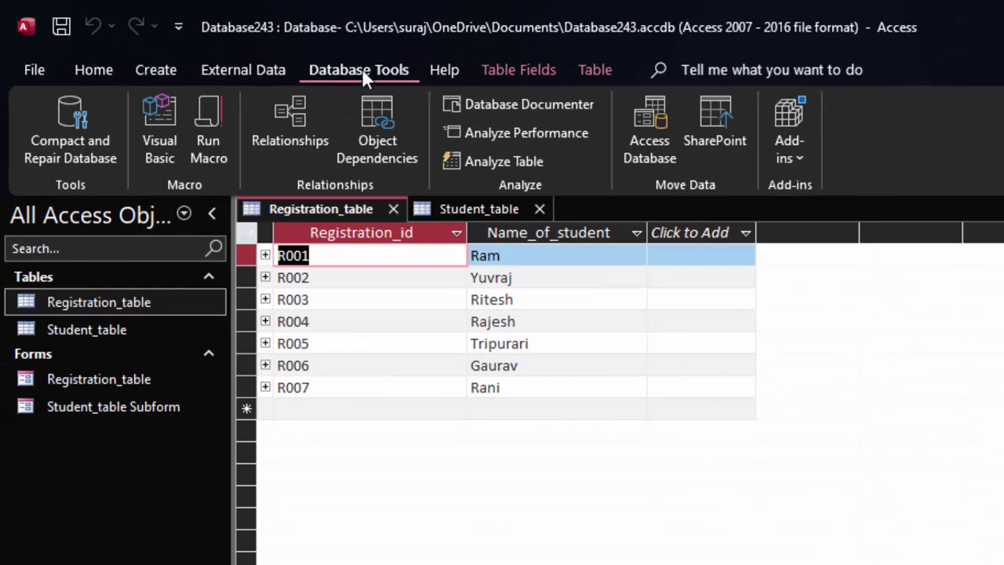
{"action": "left_click", "coordinate": [291, 117]}
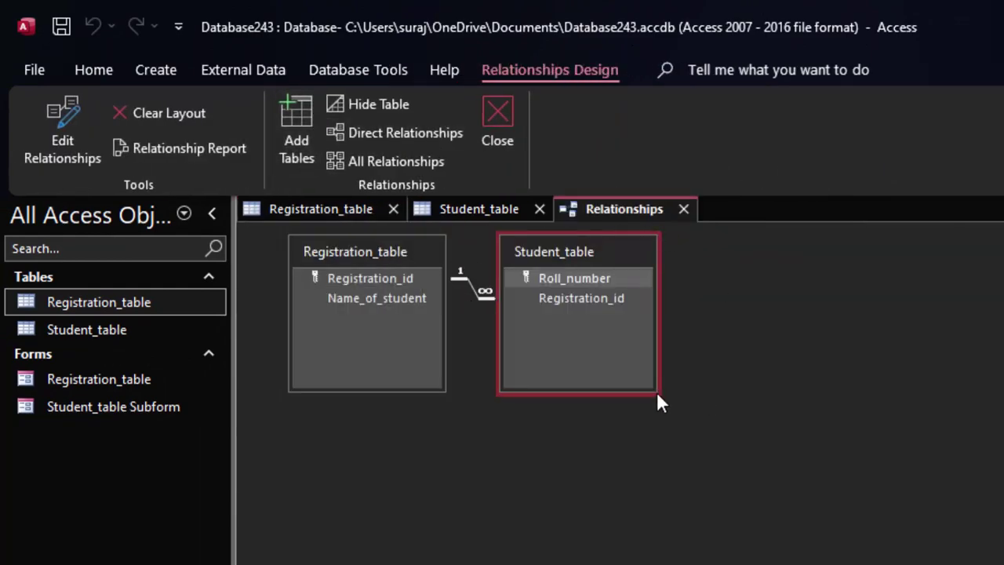
{"action": "left_click", "coordinate": [489, 116]}
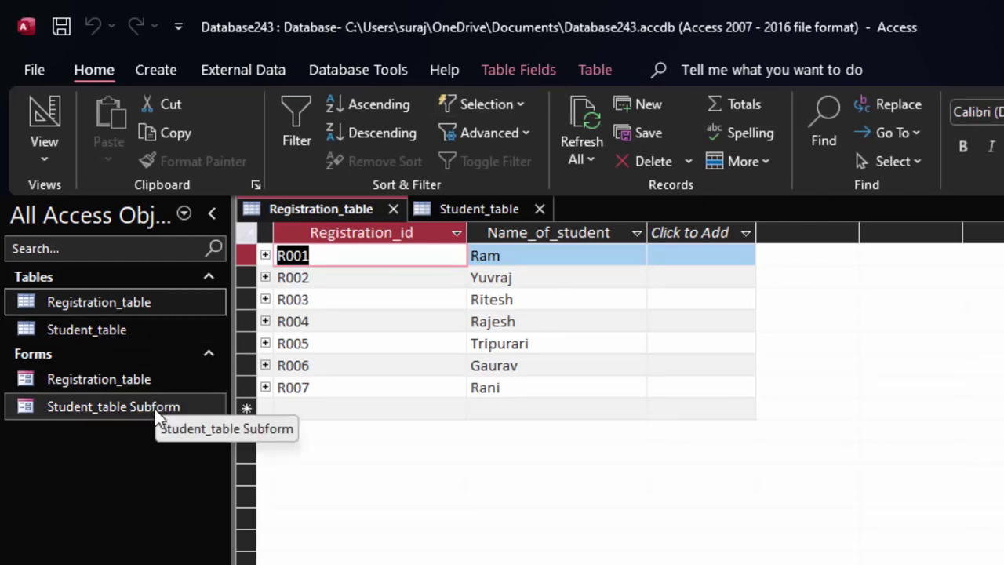
Open the Registration_table form and browse its subform's records.
{"action": "left_click", "coordinate": [154, 409]}
{"action": "left_click", "coordinate": [154, 382]}
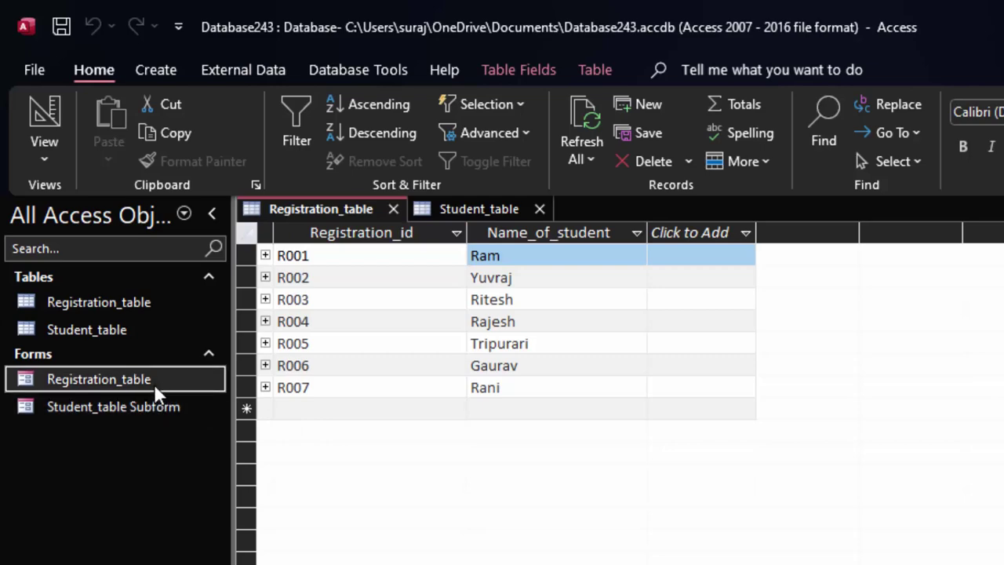
{"action": "double_click", "coordinate": [154, 380]}
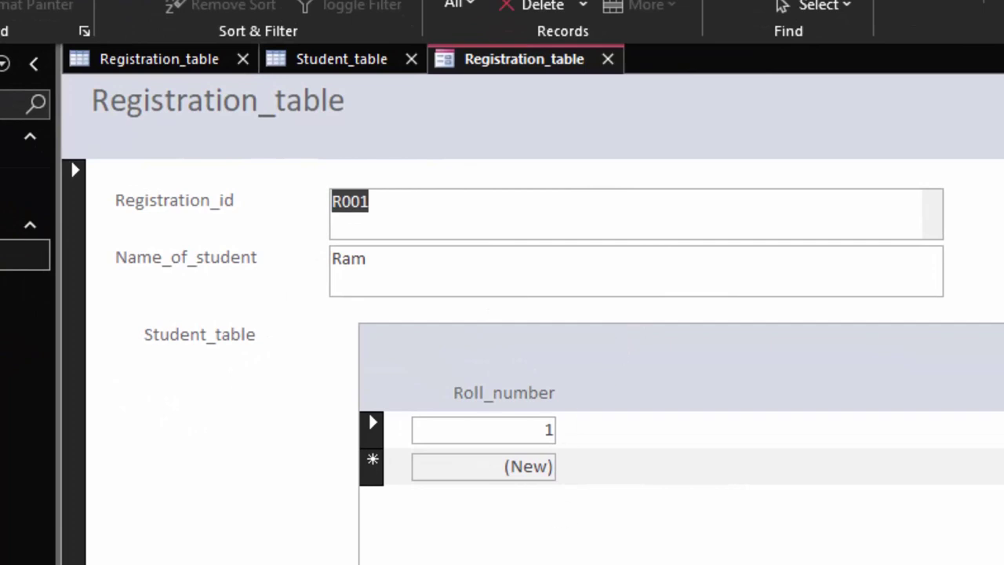
{"action": "left_click", "coordinate": [367, 459]}
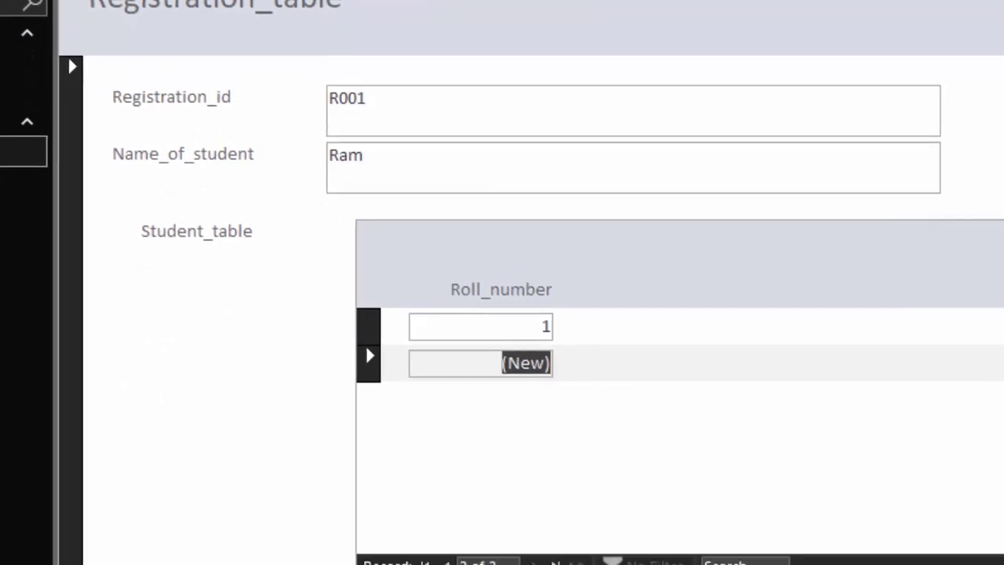
{"action": "key", "text": "Up"}
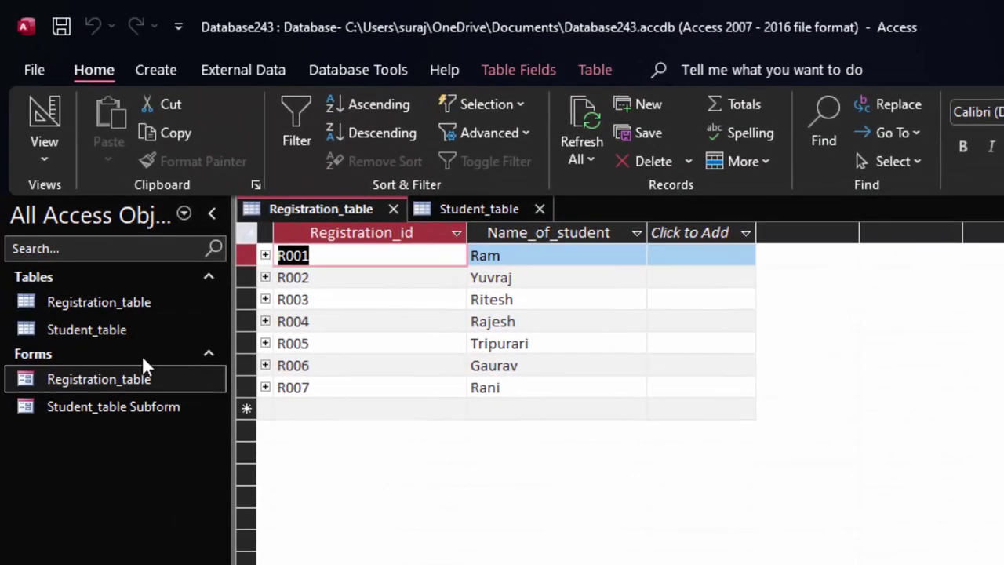
Add roll number 8 for R007 to Student_table, then close all open tables and forms.
{"action": "double_click", "coordinate": [138, 401]}
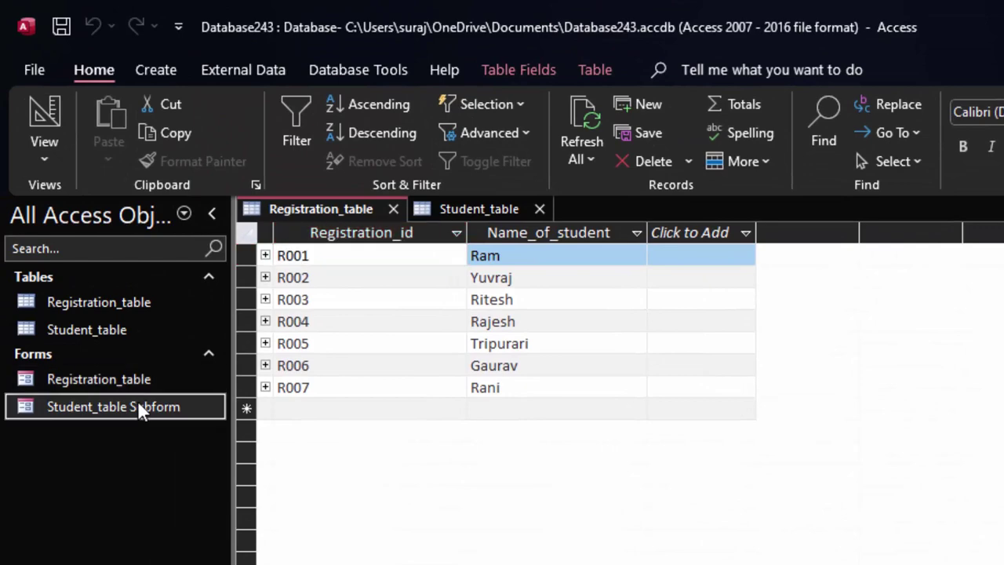
{"action": "double_click", "coordinate": [129, 381]}
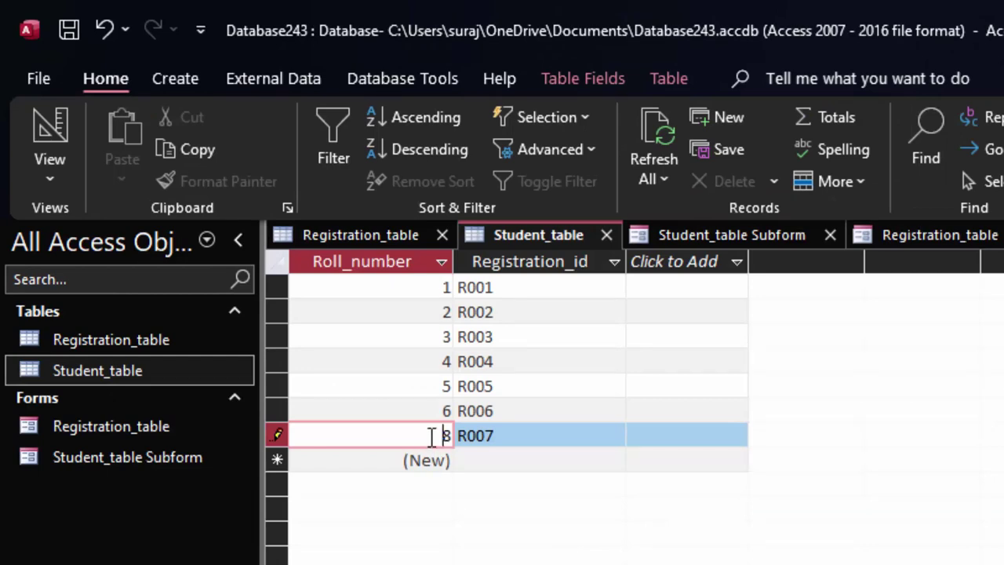
{"action": "left_click_drag", "start_coordinate": [431, 435], "coordinate": [460, 437]}
{"action": "left_click", "coordinate": [721, 229]}
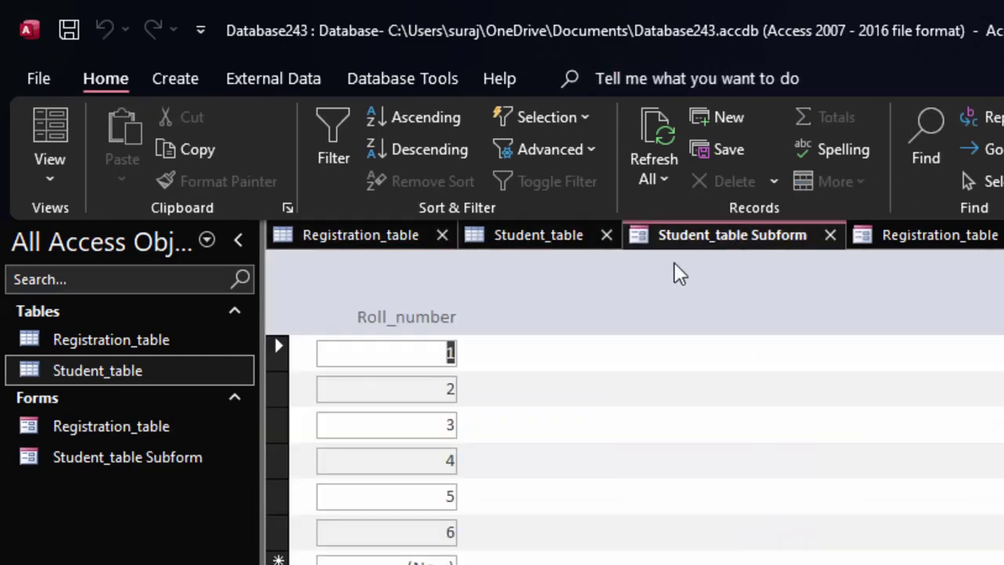
{"action": "left_click", "coordinate": [863, 235]}
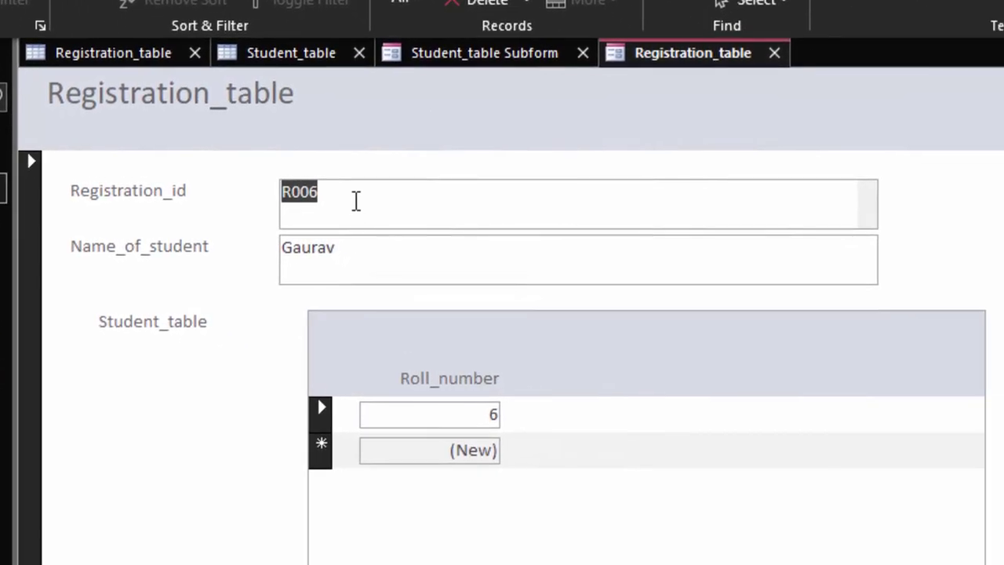
{"action": "left_click", "coordinate": [354, 197]}
{"action": "left_click", "coordinate": [363, 251]}
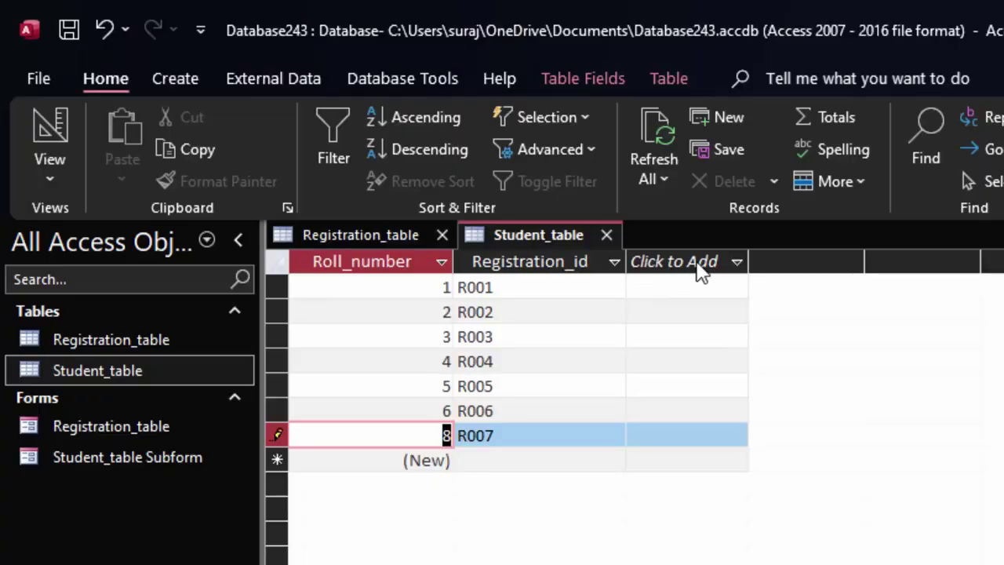
{"action": "left_click", "coordinate": [606, 233]}
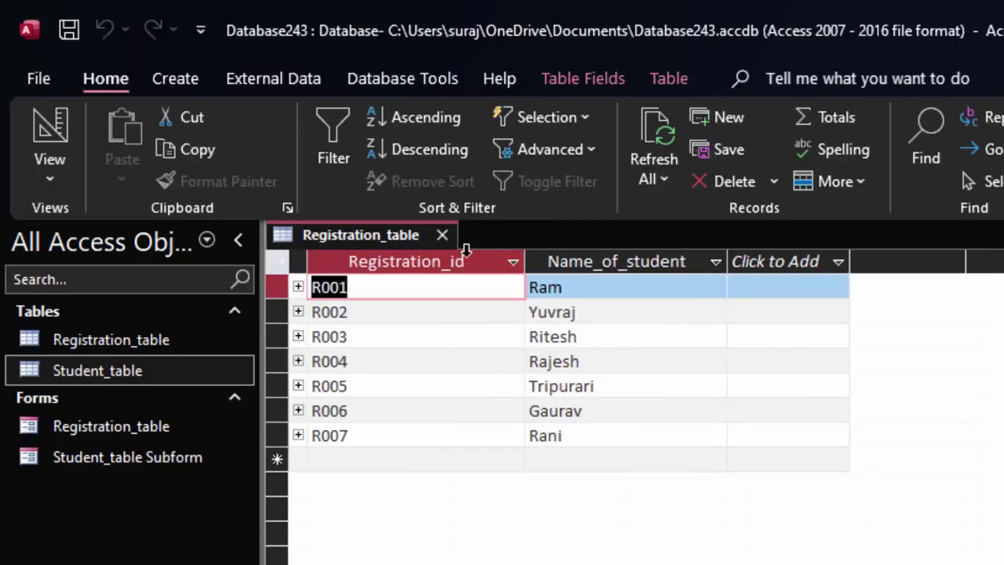
{"action": "left_click", "coordinate": [442, 235]}
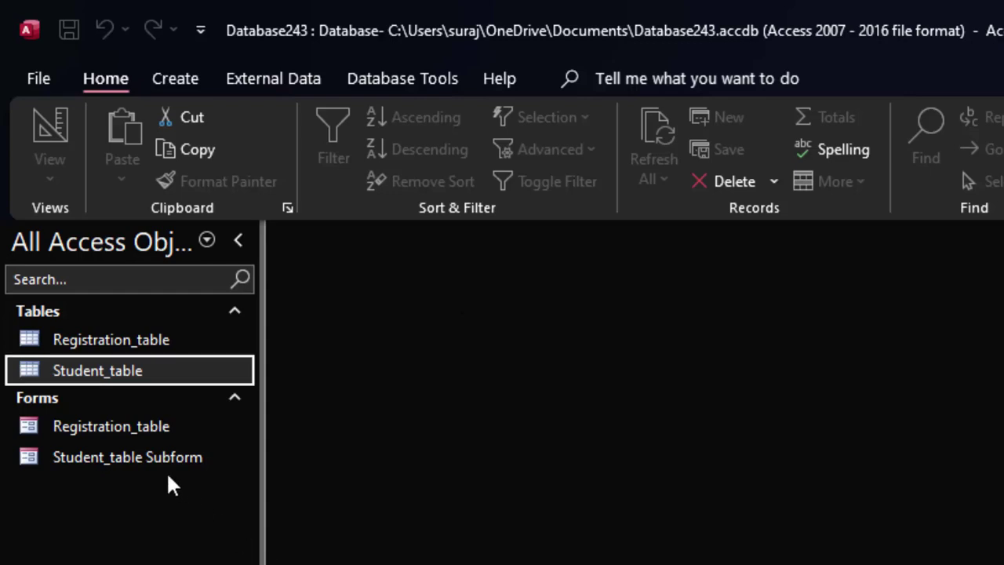
Open the Registration_table form in Design view and delete its header title label.
{"action": "right_click", "coordinate": [143, 432]}
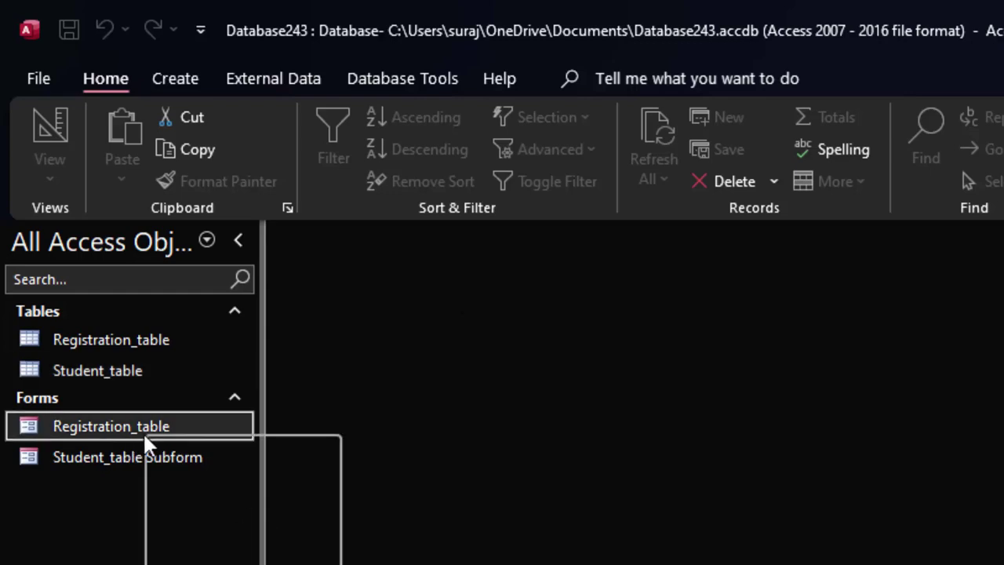
{"action": "left_click", "coordinate": [224, 522]}
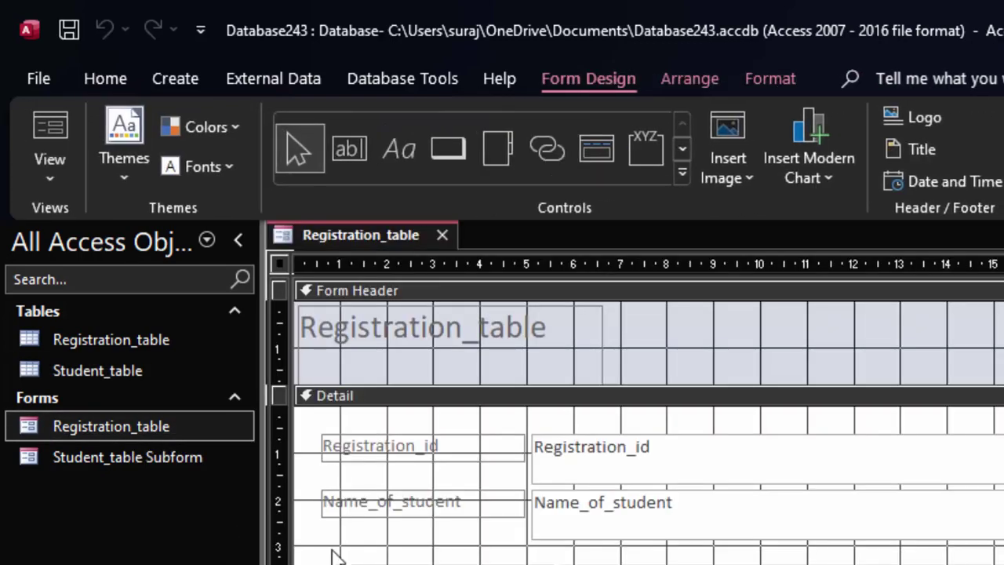
{"action": "left_click", "coordinate": [576, 304]}
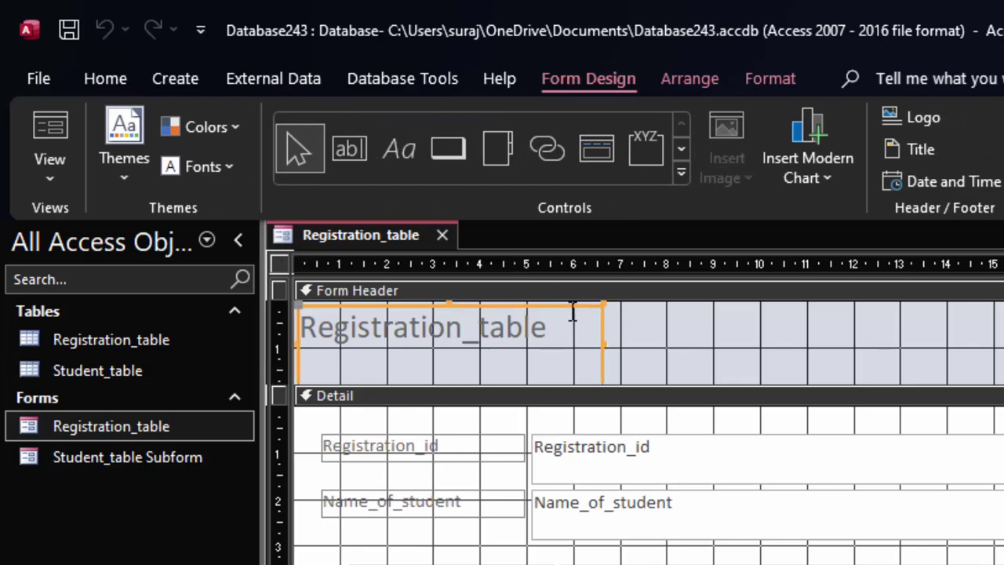
{"action": "key", "text": "Delete"}
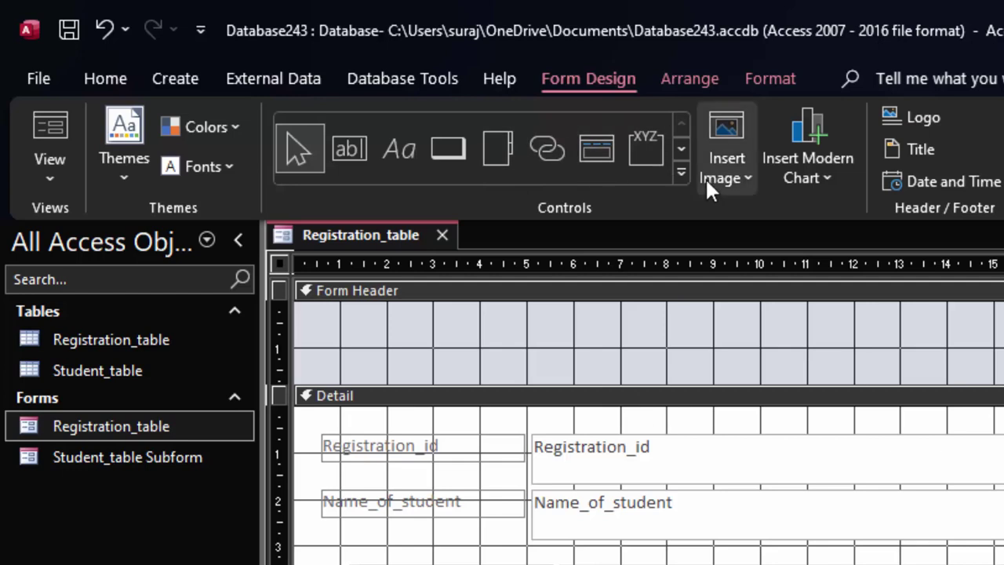
{"action": "left_click", "coordinate": [681, 172]}
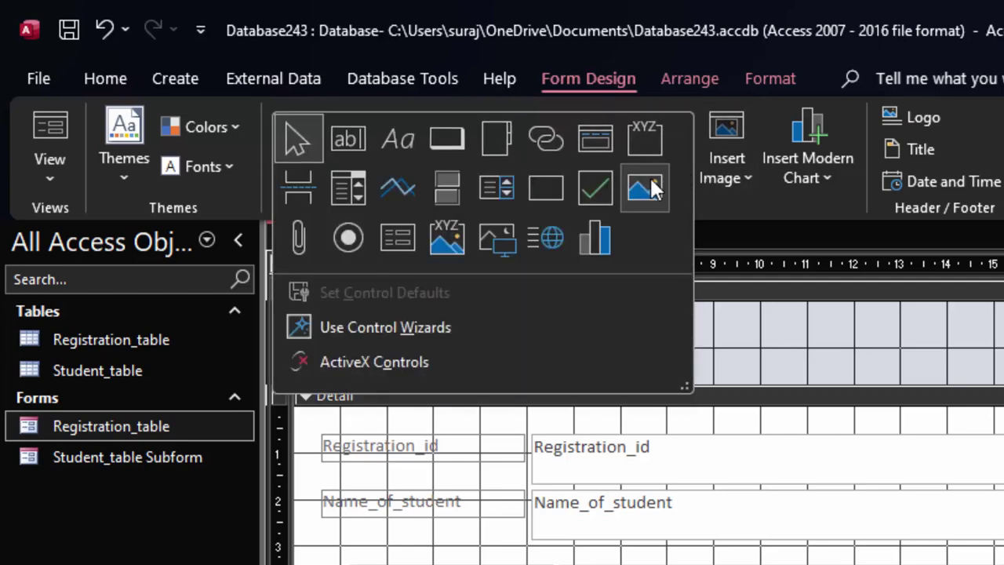
Draw a header combo box that finds records by Registration_id, labelled Registration_id.
{"action": "left_click", "coordinate": [357, 184]}
{"action": "mouse_move", "coordinate": [570, 316]}
{"action": "left_mouse_down"}
{"action": "mouse_move", "coordinate": [813, 347]}
{"action": "mouse_move", "coordinate": [789, 338]}
{"action": "left_mouse_up"}
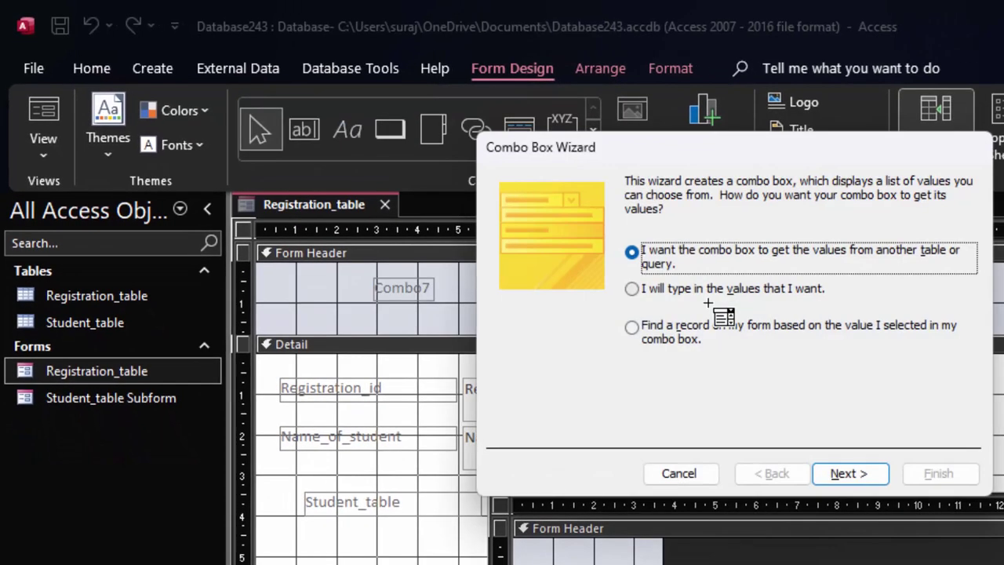
{"action": "left_click_drag", "start_coordinate": [592, 158], "coordinate": [500, 112]}
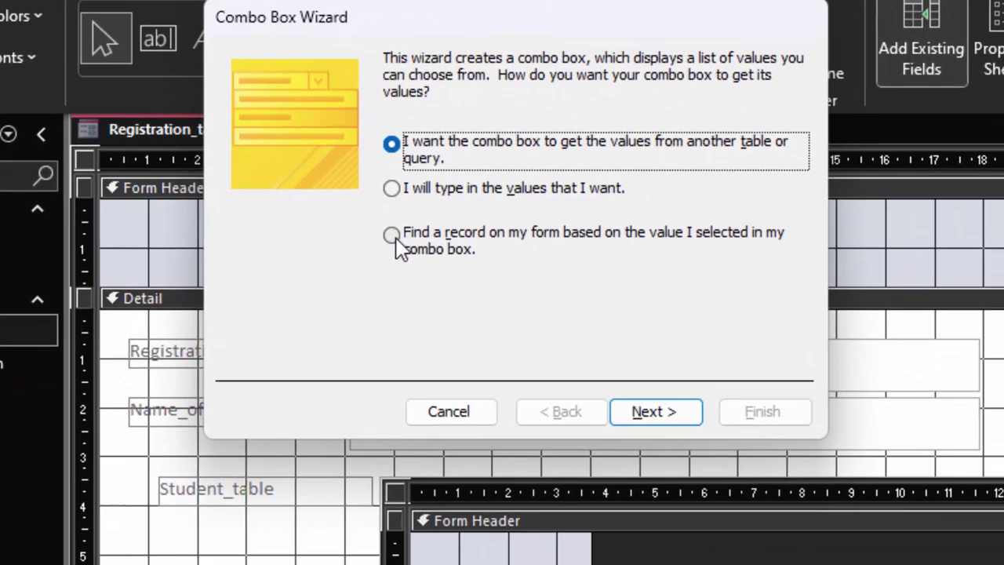
{"action": "left_click", "coordinate": [394, 238]}
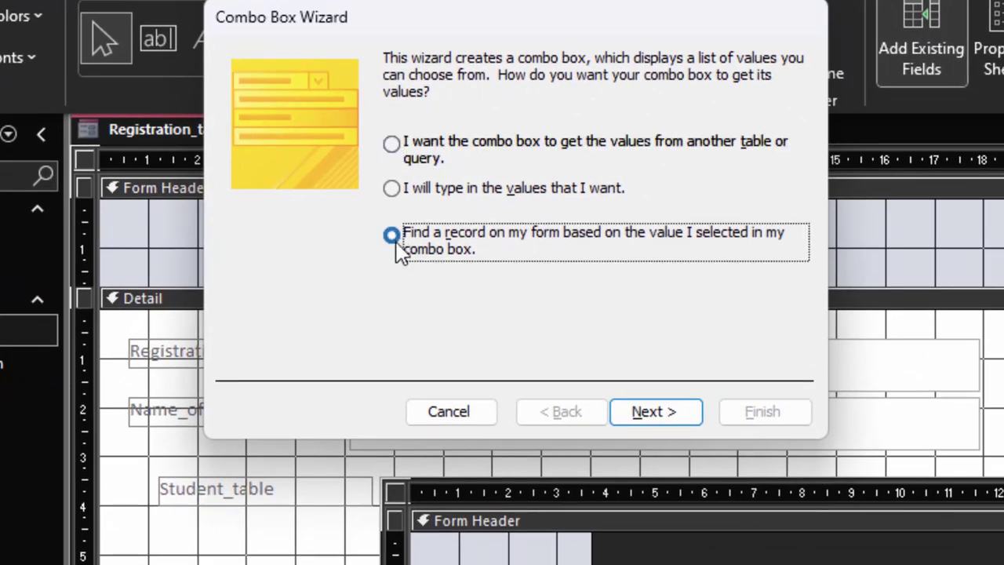
{"action": "left_click", "coordinate": [637, 415]}
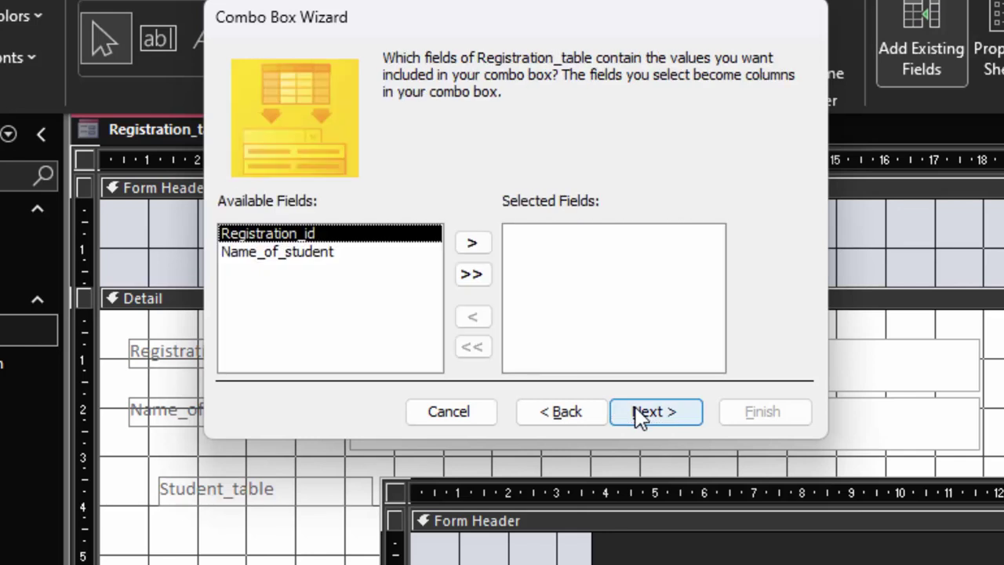
{"action": "left_click", "coordinate": [471, 246]}
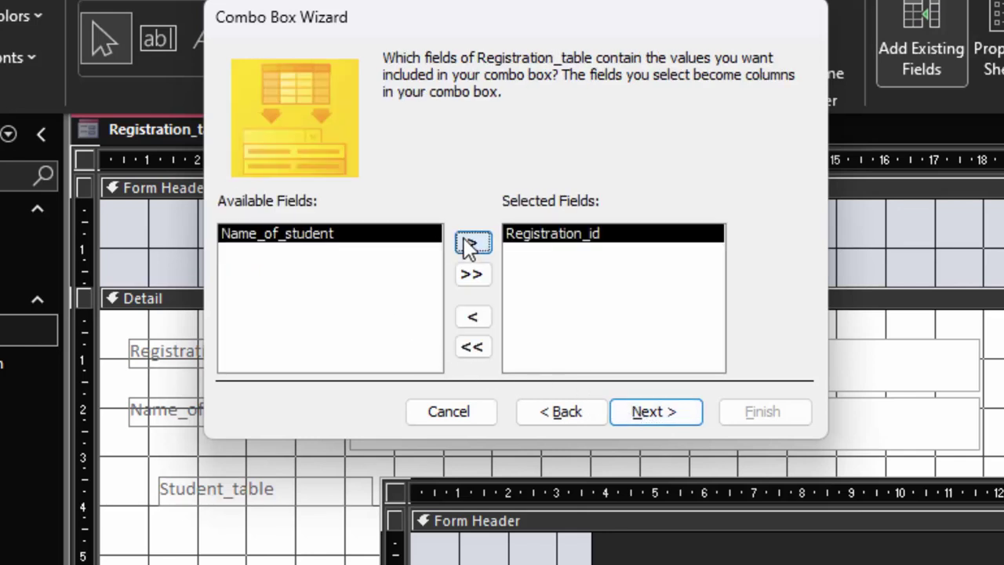
{"action": "left_click", "coordinate": [666, 409]}
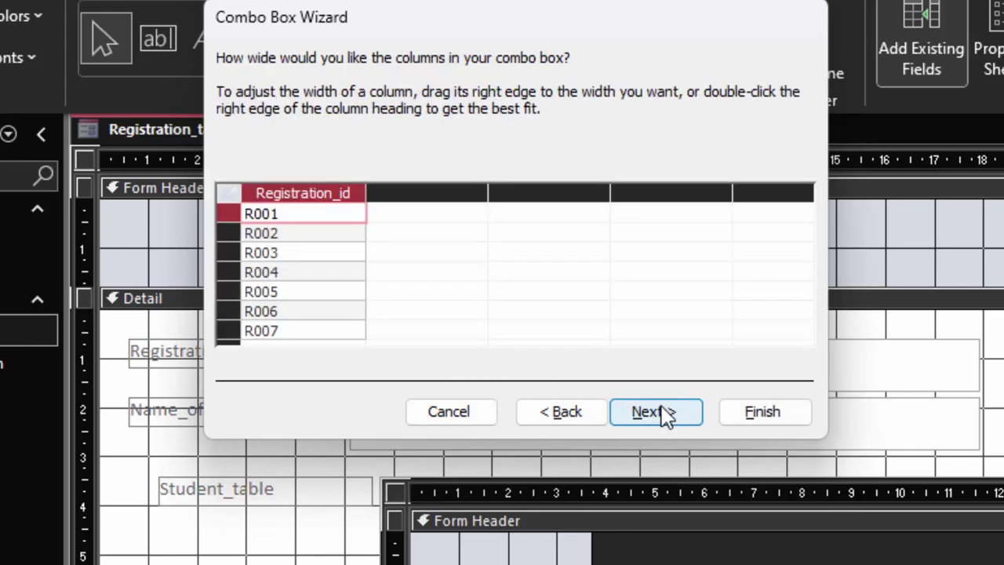
{"action": "left_click", "coordinate": [666, 416]}
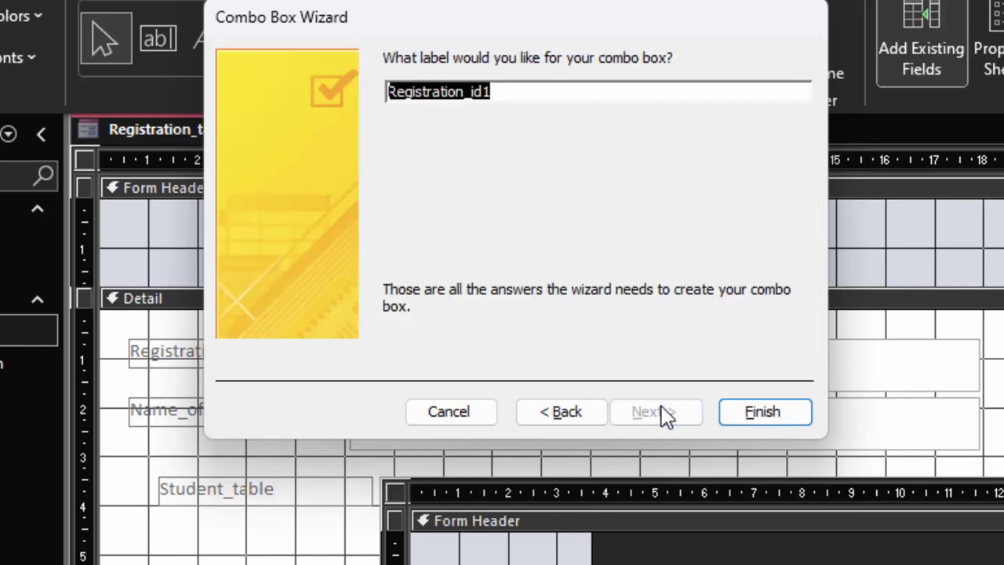
{"action": "left_click", "coordinate": [520, 95]}
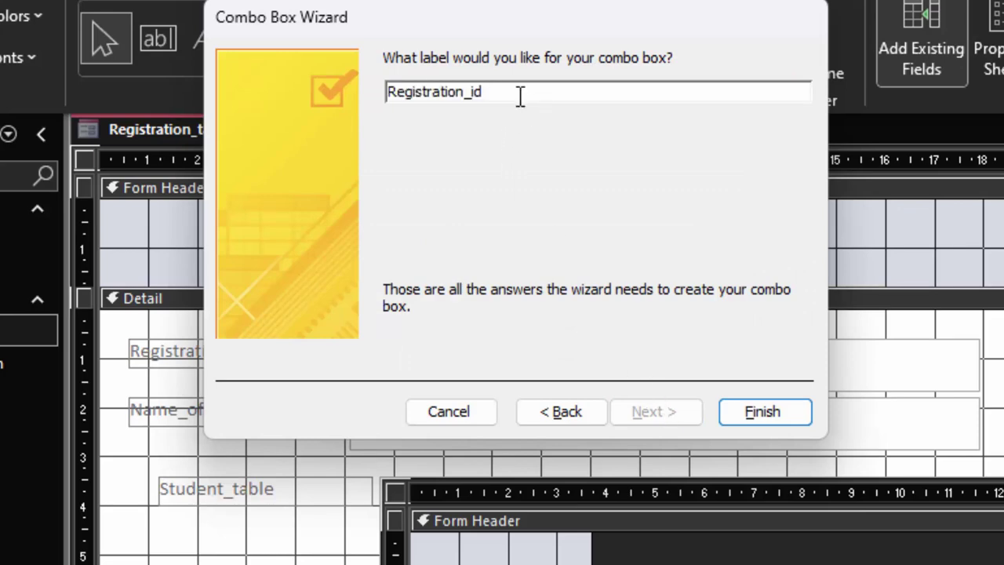
Finish the combo box, then make the header label and combo text bold and red.
{"action": "left_click", "coordinate": [786, 422]}
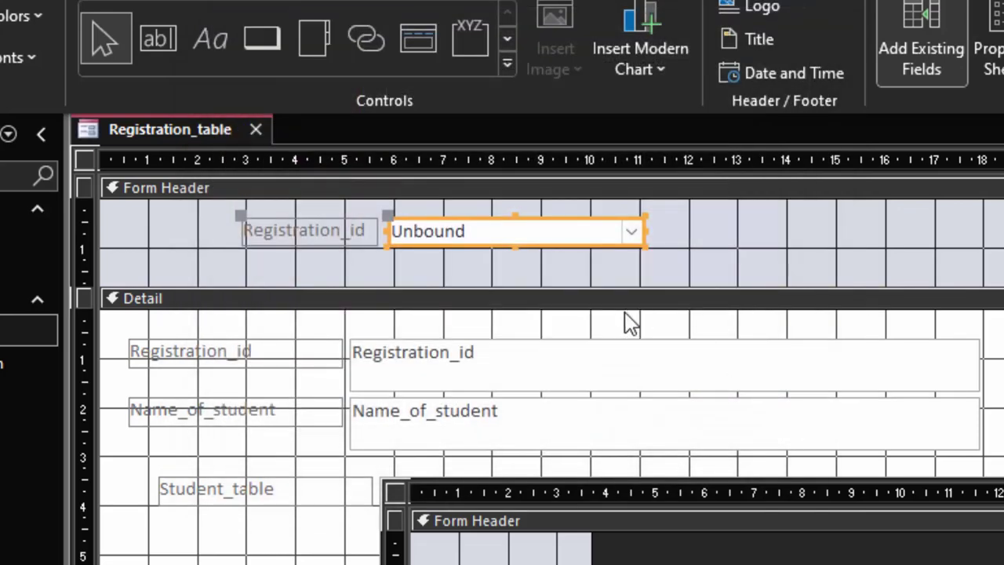
{"action": "left_click_drag", "start_coordinate": [497, 256], "coordinate": [231, 212]}
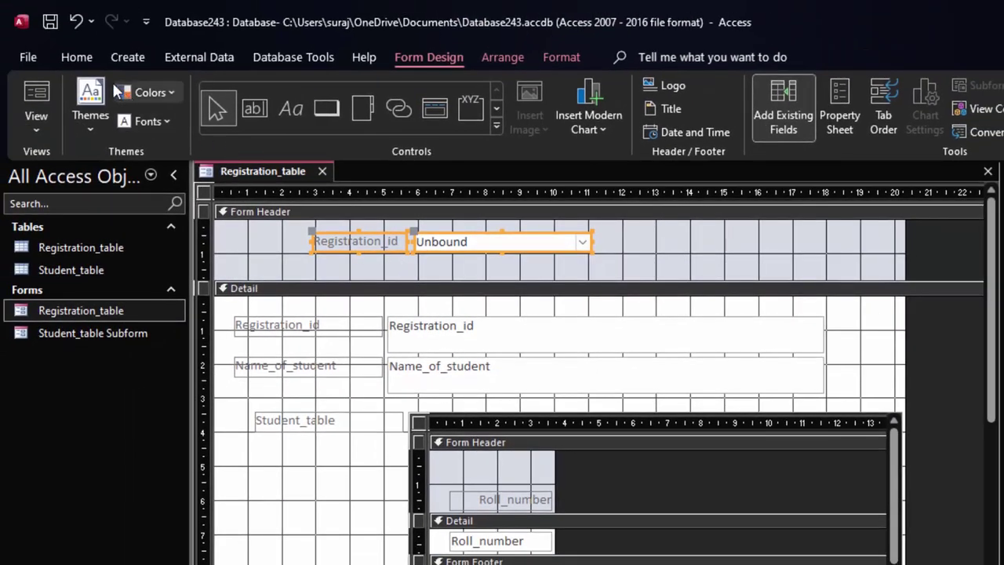
{"action": "left_click", "coordinate": [82, 57]}
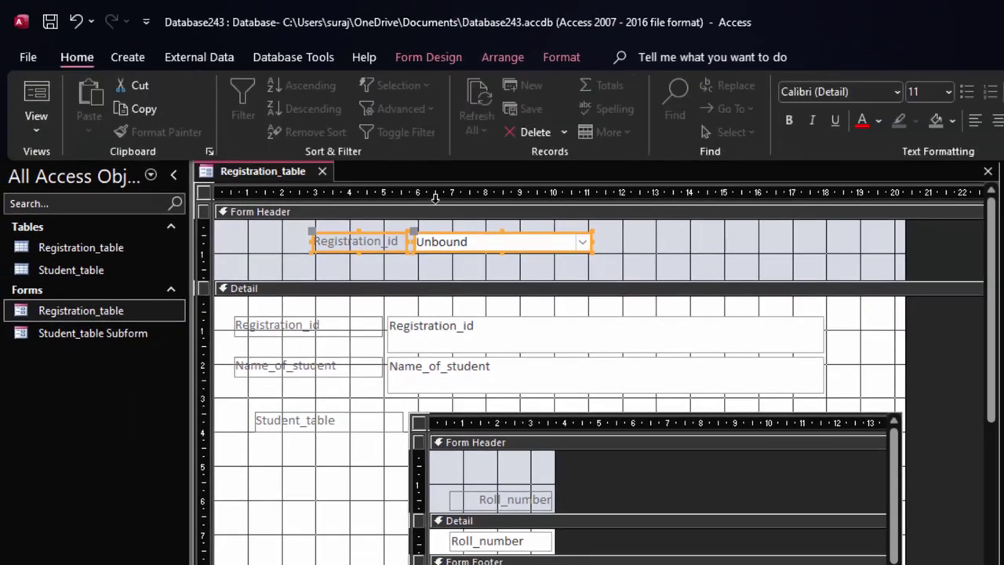
{"action": "left_click", "coordinate": [861, 122]}
{"action": "left_click", "coordinate": [788, 120]}
{"action": "left_click", "coordinate": [591, 274]}
{"action": "left_click_drag", "start_coordinate": [592, 271], "coordinate": [310, 223]}
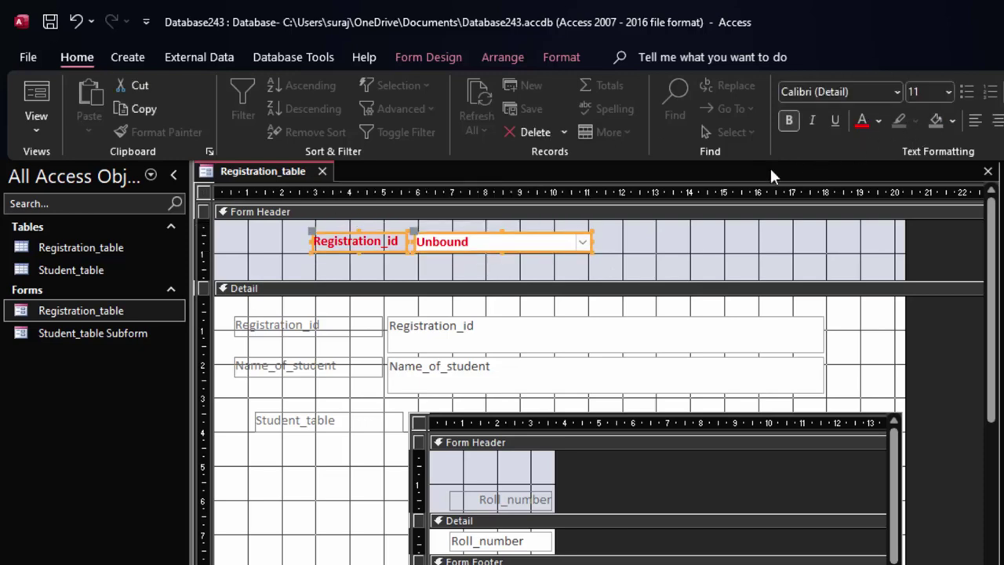
{"action": "left_click", "coordinate": [572, 280]}
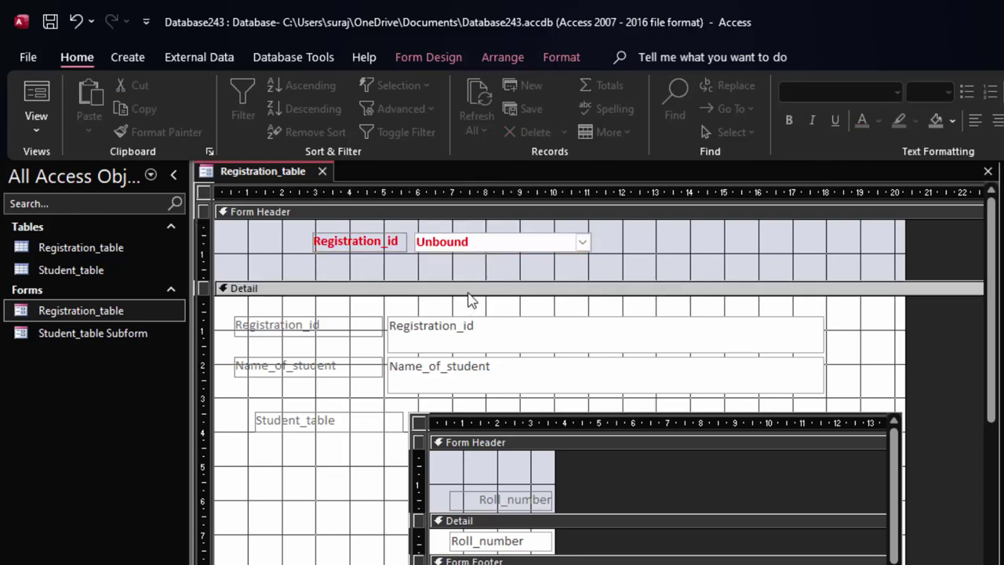
{"action": "left_click", "coordinate": [701, 251]}
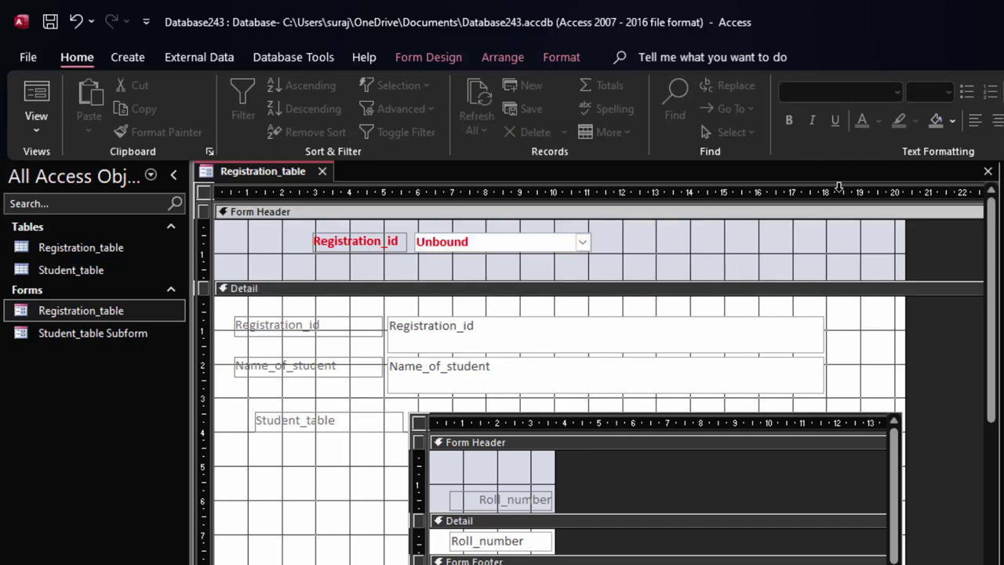
{"action": "left_click", "coordinate": [951, 120]}
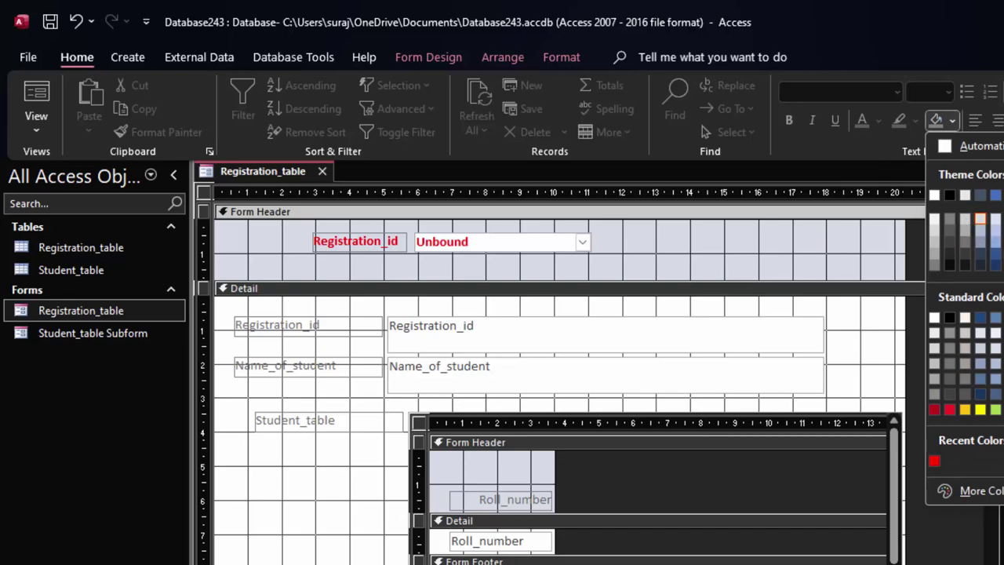
Fill the Form Header background with orange.
{"action": "left_click", "coordinate": [979, 220]}
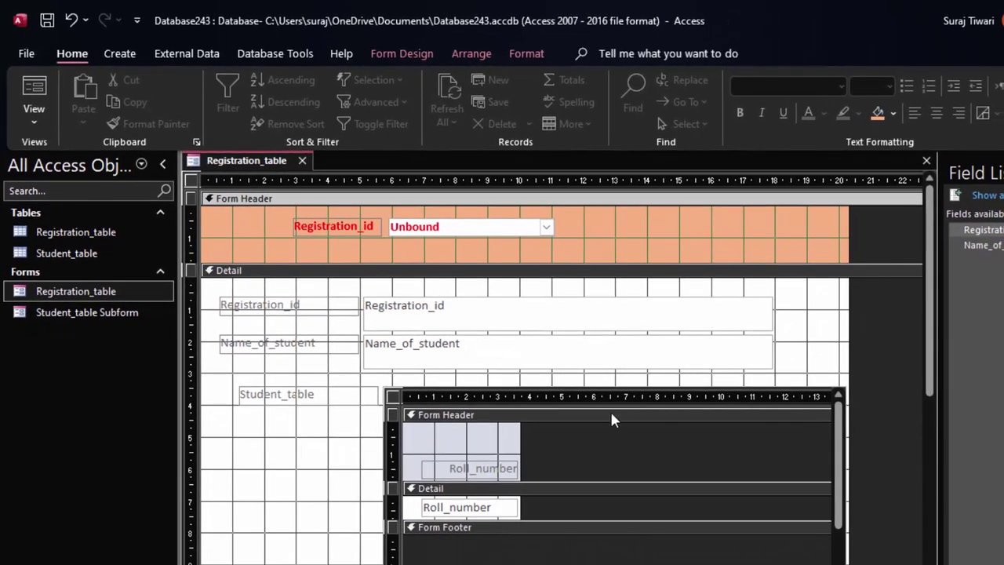
{"action": "left_click", "coordinate": [289, 486]}
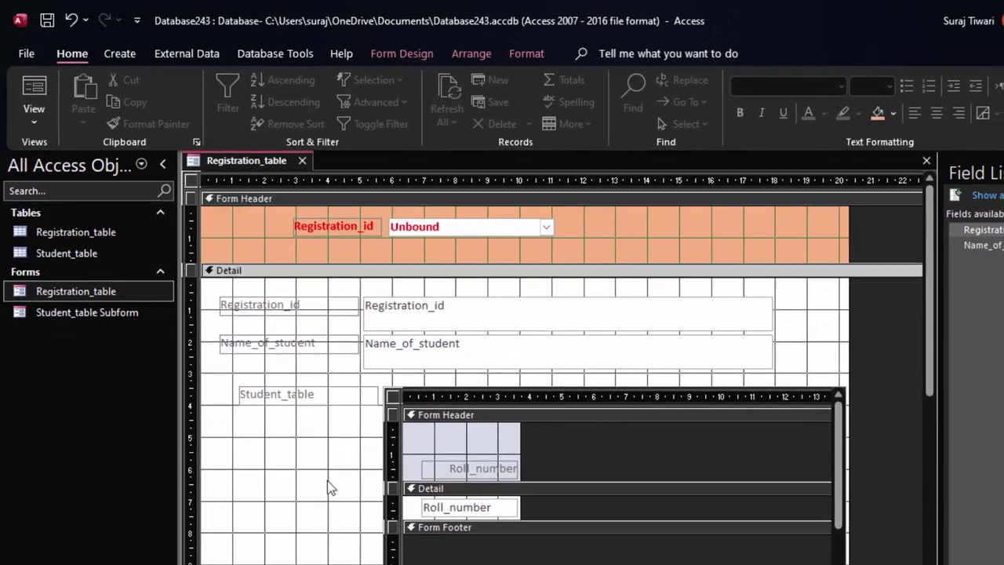
{"action": "left_click_drag", "start_coordinate": [312, 497], "coordinate": [220, 290]}
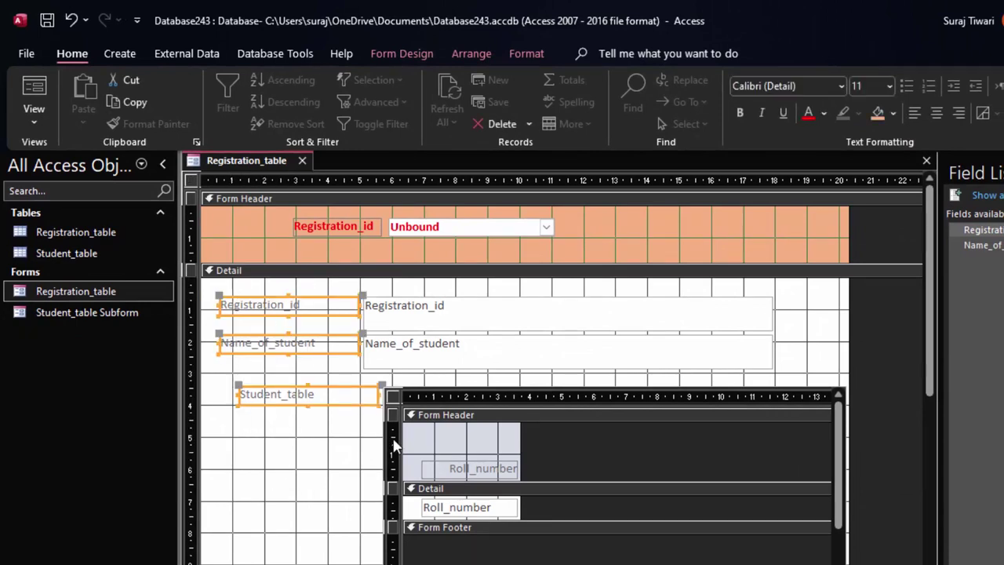
{"action": "mouse_move", "coordinate": [816, 345]}
{"action": "left_mouse_down"}
{"action": "mouse_move", "coordinate": [182, 310]}
{"action": "mouse_move", "coordinate": [185, 283]}
{"action": "left_mouse_up"}
{"action": "left_click", "coordinate": [281, 439]}
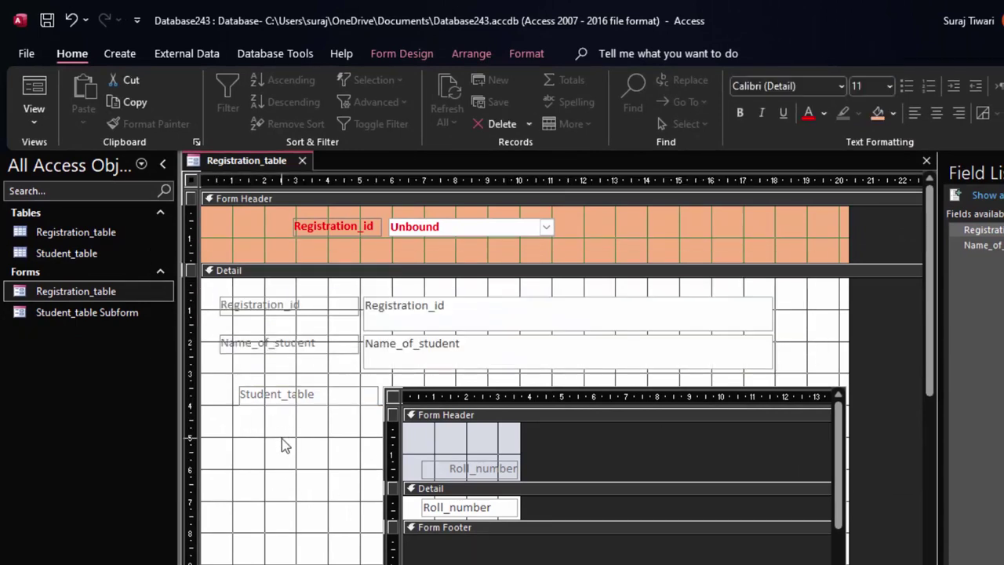
Make every control's text black and bold, then switch to Form view.
{"action": "key", "text": "ctrl+a"}
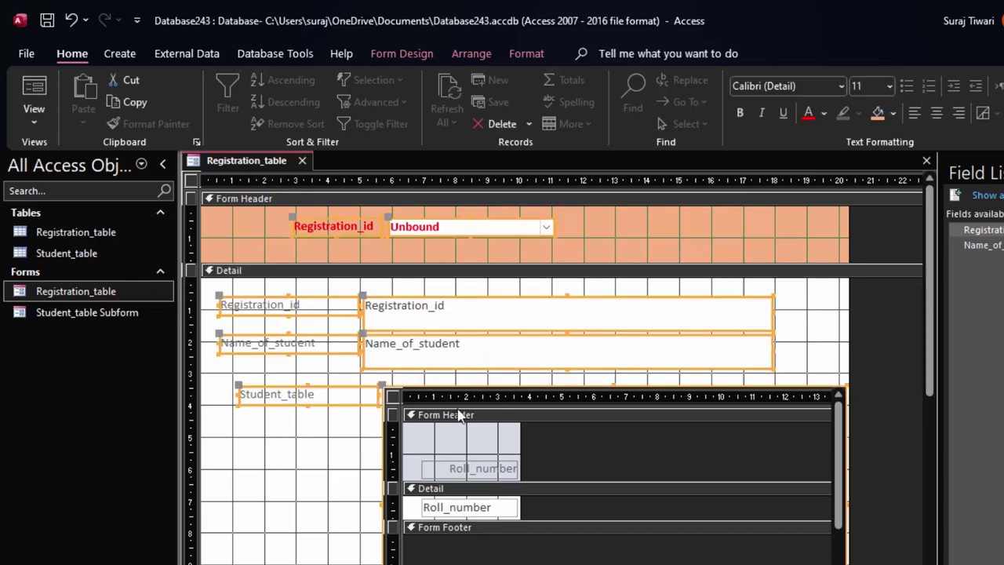
{"action": "left_click", "coordinate": [824, 115]}
{"action": "left_click", "coordinate": [831, 182]}
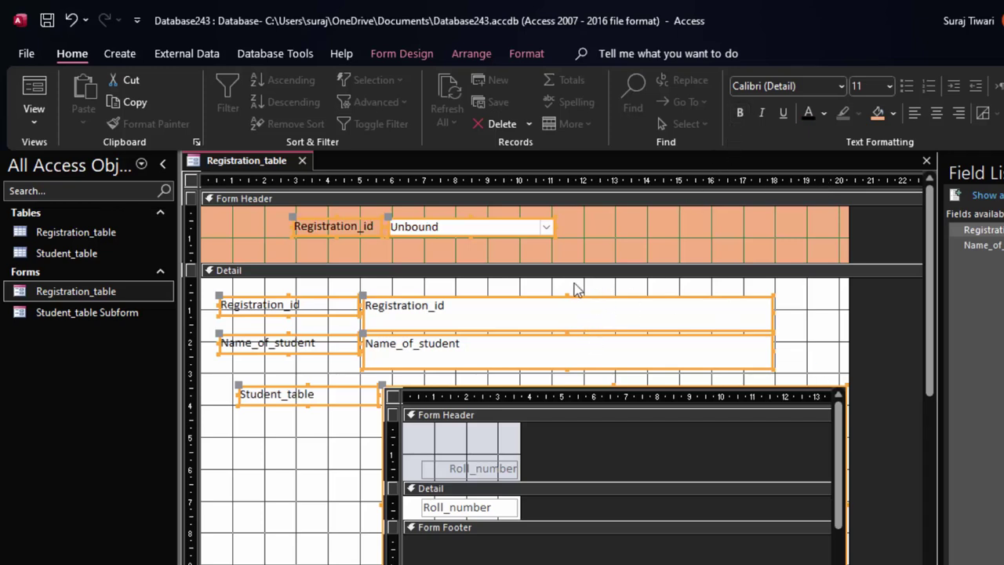
{"action": "left_click", "coordinate": [740, 113]}
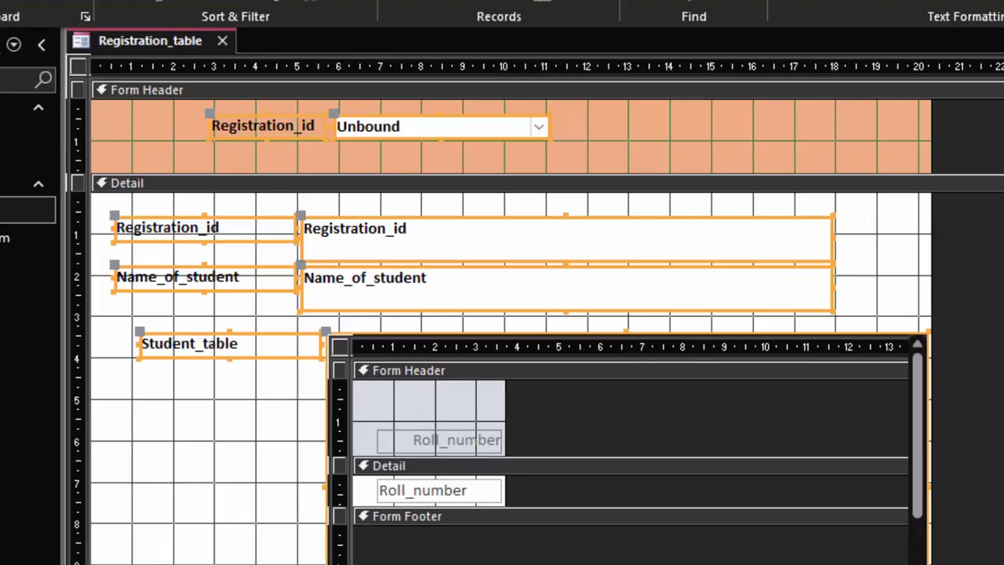
{"action": "key", "text": "F5"}
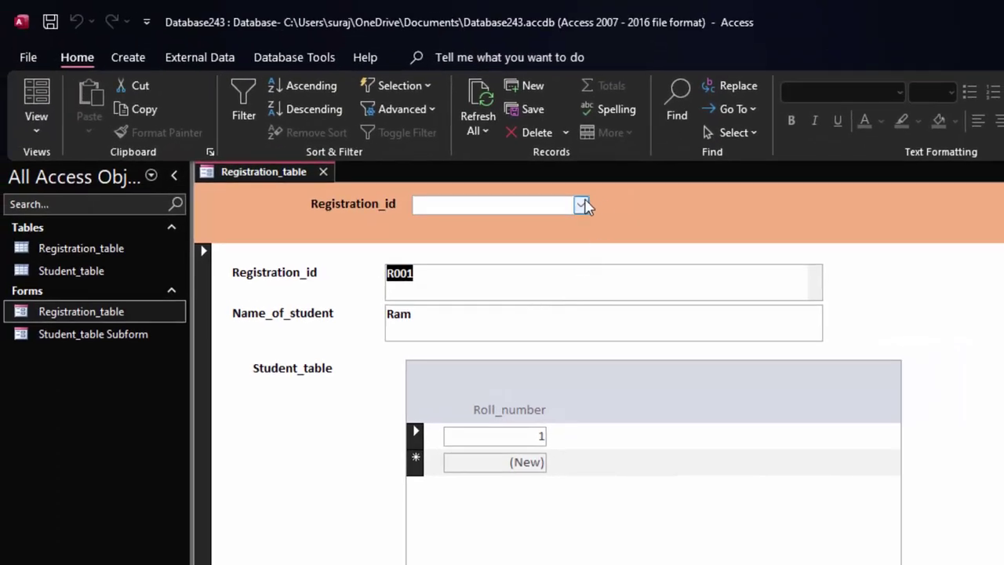
Use the Registration_id combo box to jump to R006, R004, R003, then back to R006.
{"action": "left_click", "coordinate": [581, 205]}
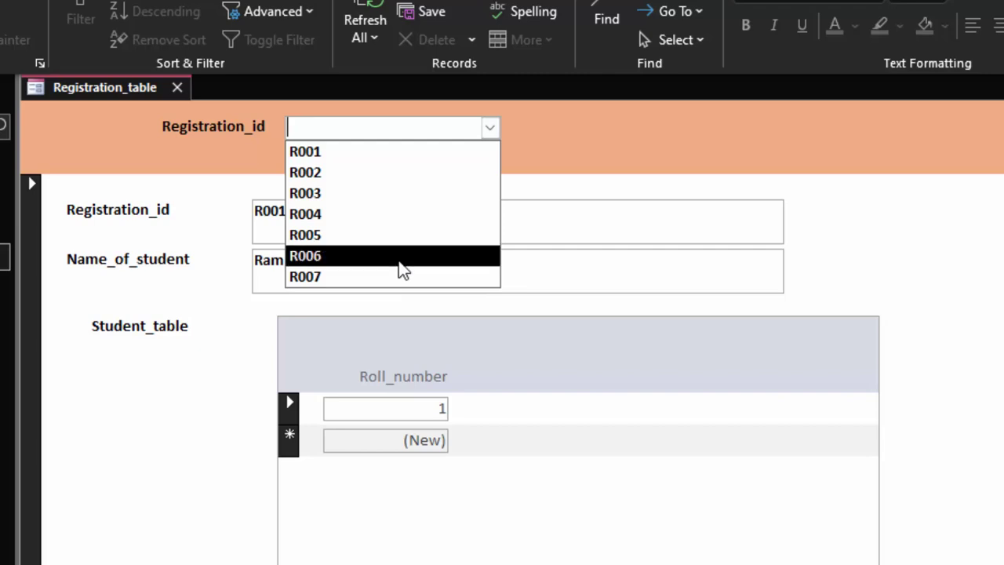
{"action": "left_click", "coordinate": [401, 269]}
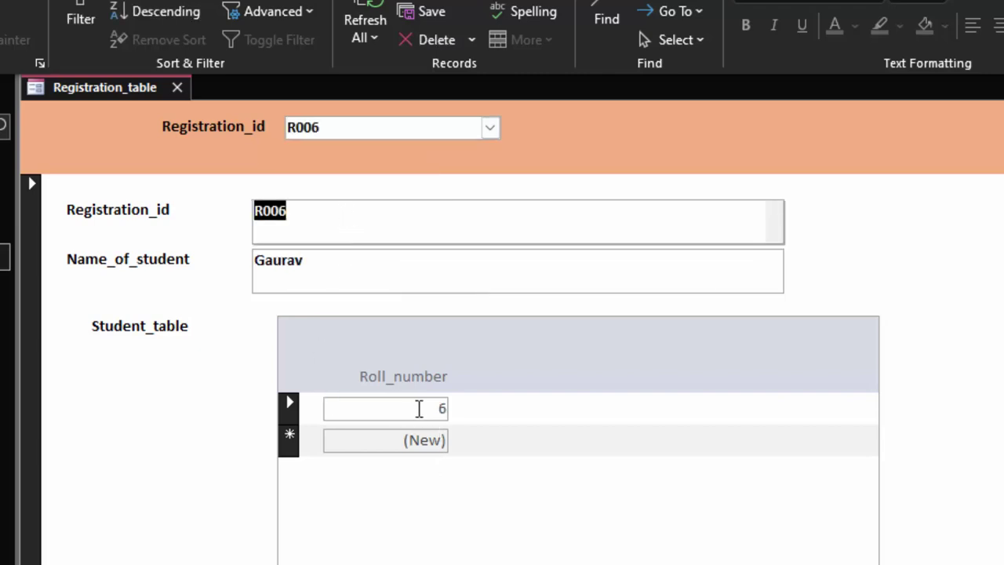
{"action": "left_click", "coordinate": [489, 127]}
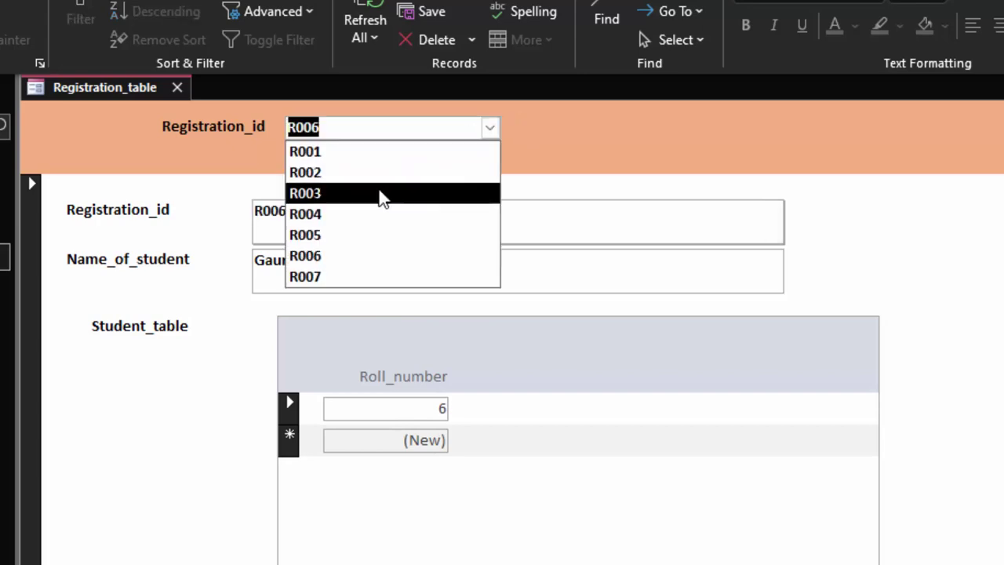
{"action": "key", "text": "Escape"}
{"action": "type", "text": "R004"}
{"action": "key", "text": "Return"}
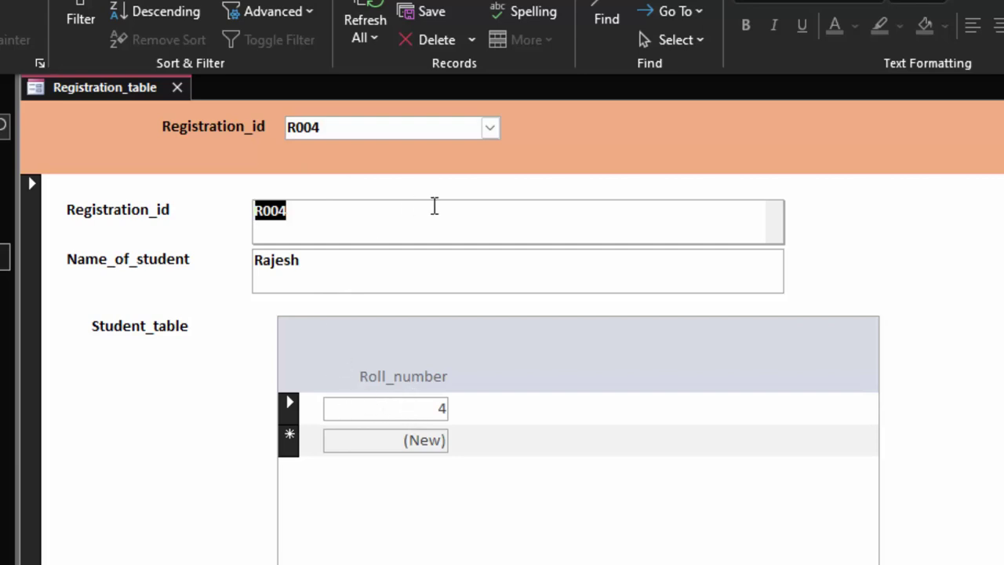
{"action": "left_click", "coordinate": [488, 130]}
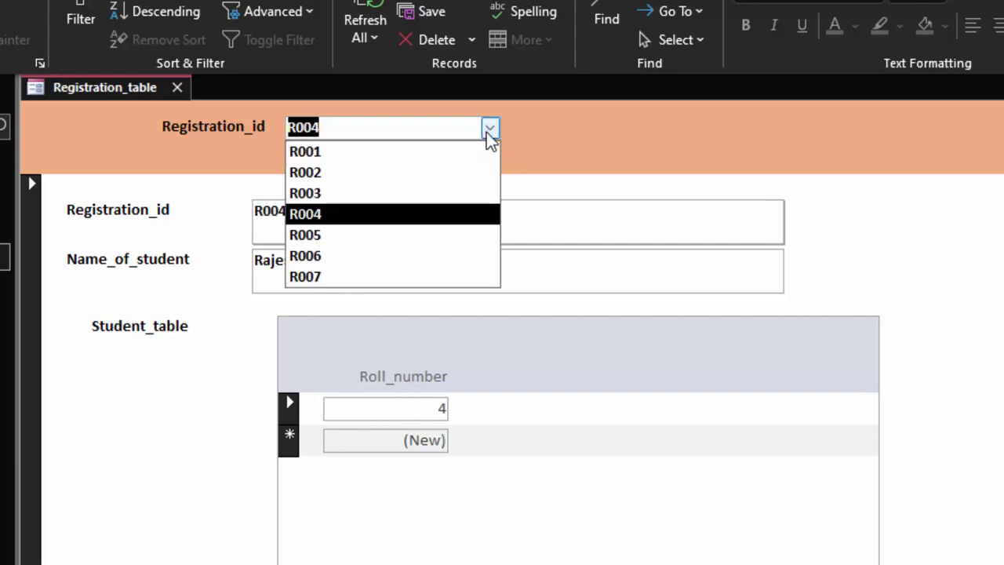
{"action": "left_click", "coordinate": [374, 195]}
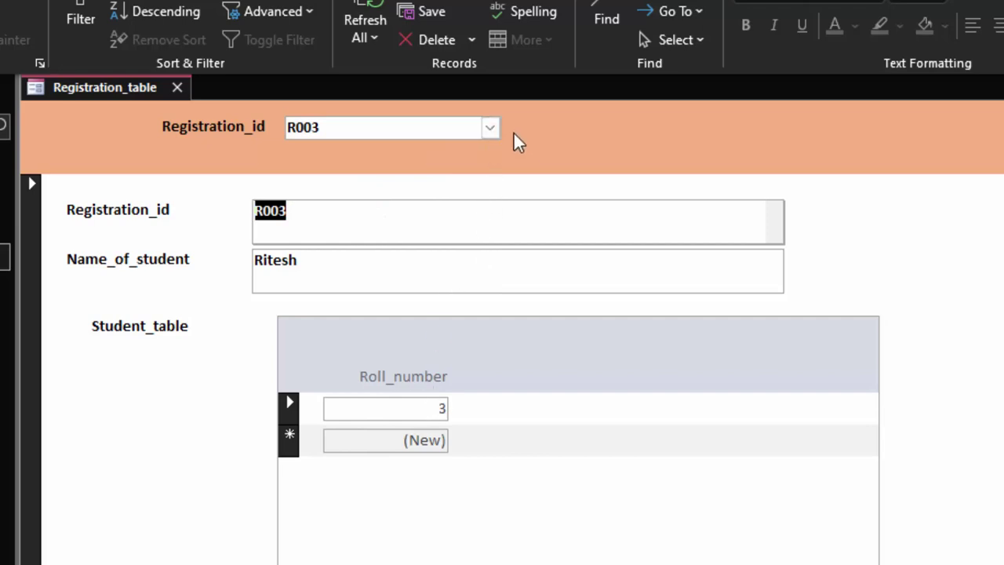
{"action": "left_click", "coordinate": [489, 128]}
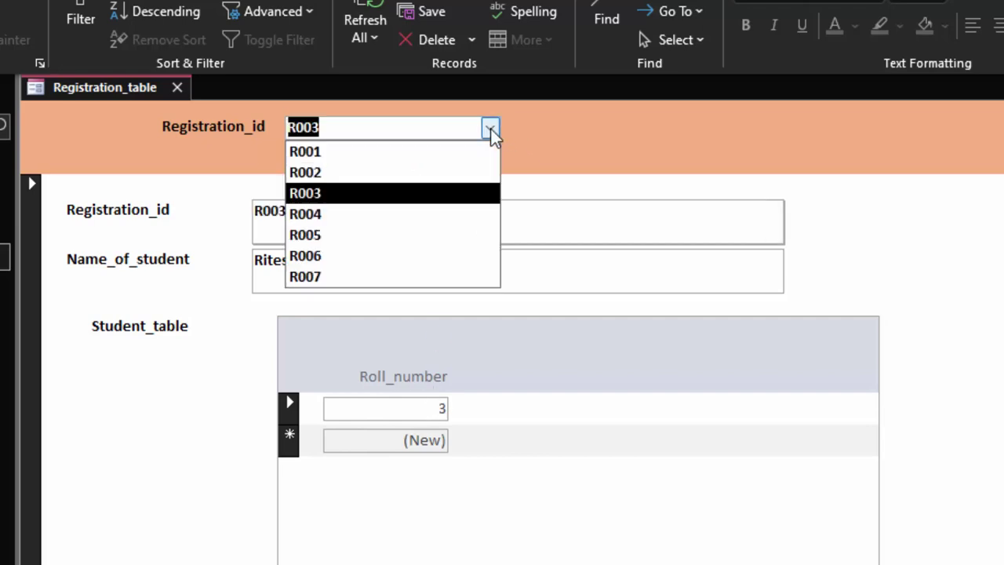
{"action": "left_click", "coordinate": [409, 267]}
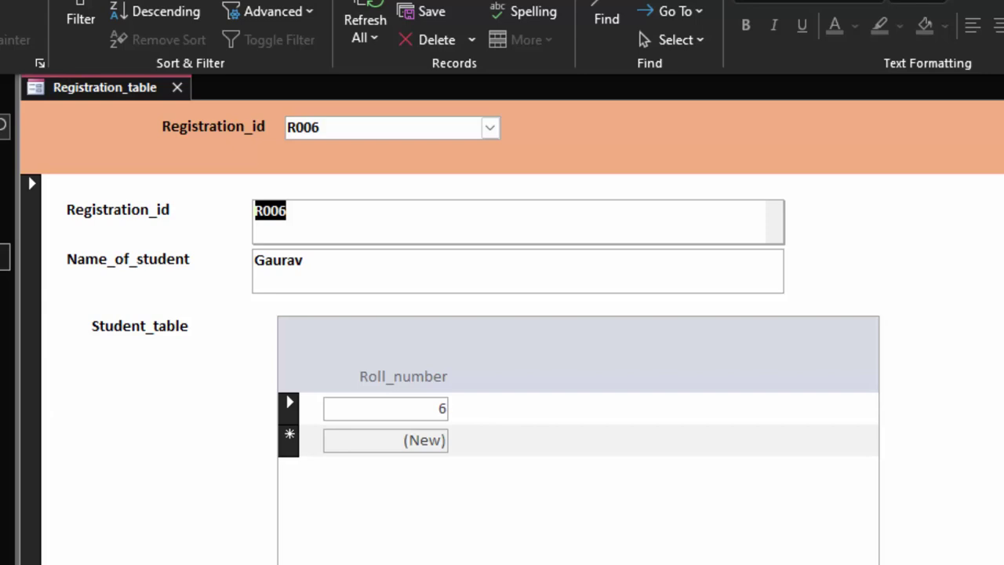
Check the table relationships, then pick R002 in the header combo box.
{"action": "left_click", "coordinate": [37, 7]}
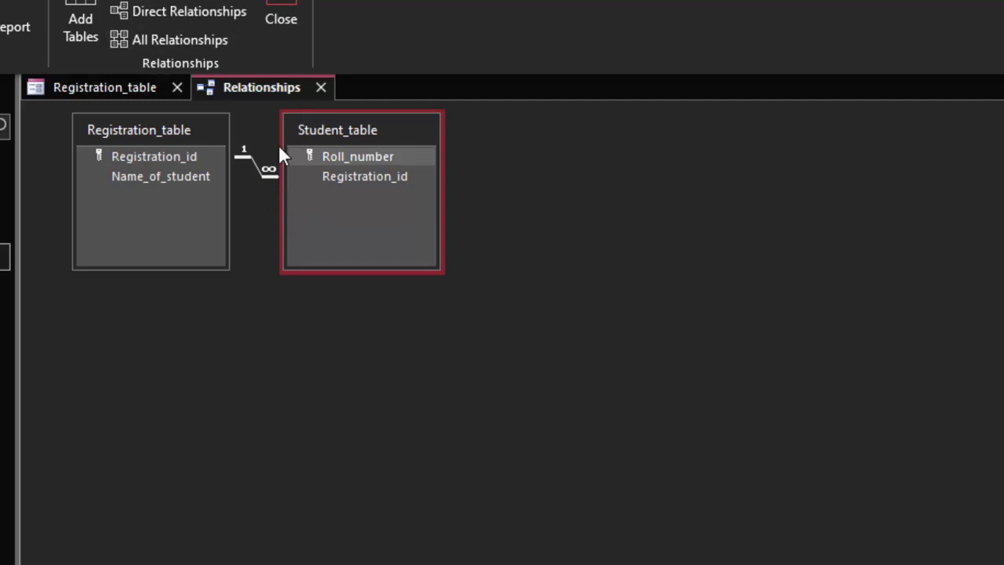
{"action": "left_click", "coordinate": [283, 9]}
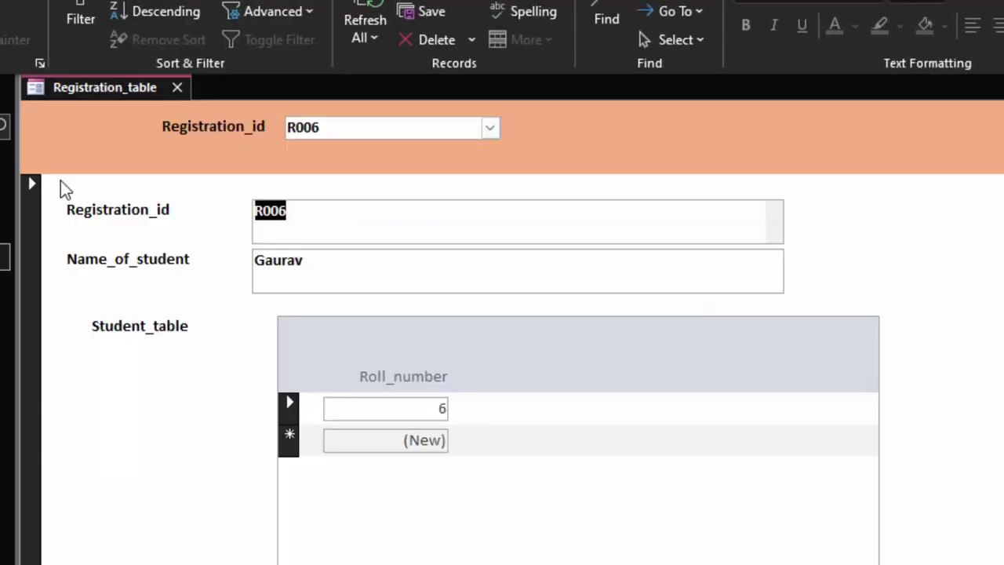
{"action": "left_click", "coordinate": [486, 128]}
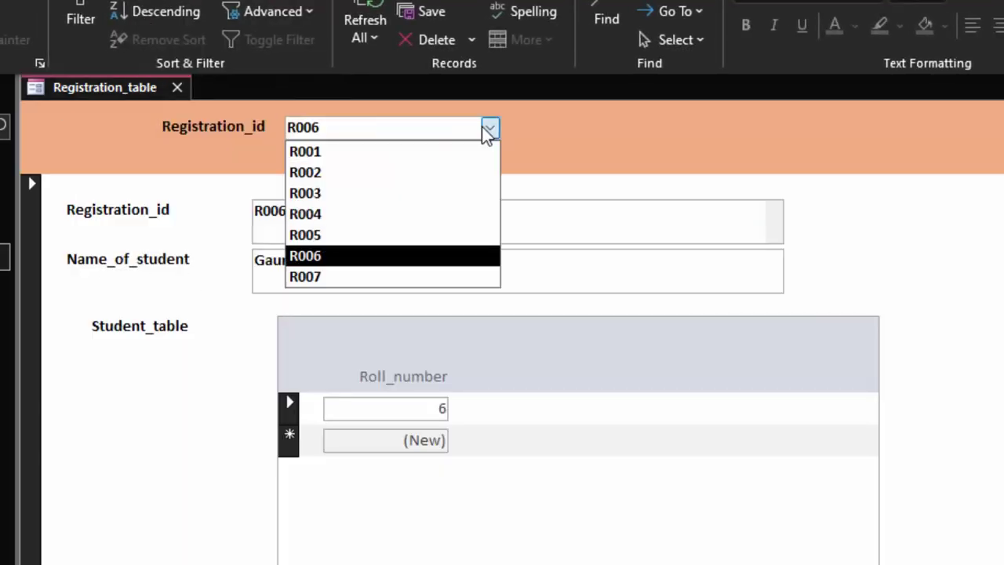
{"action": "left_click", "coordinate": [352, 170]}
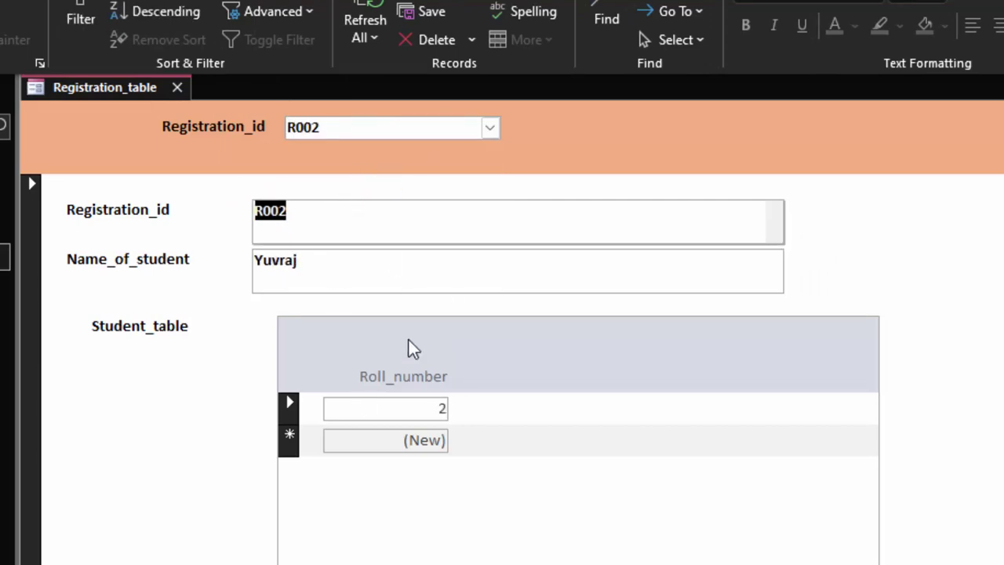